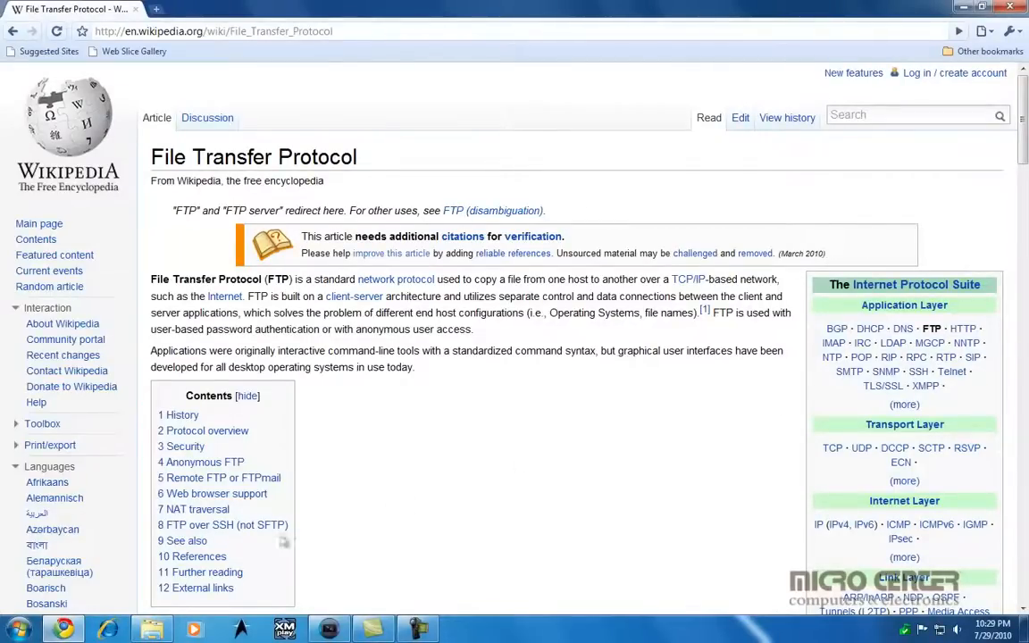
Launch Internet Explorer from the taskbar so it loads the MSN.com home page.
click(98, 631)
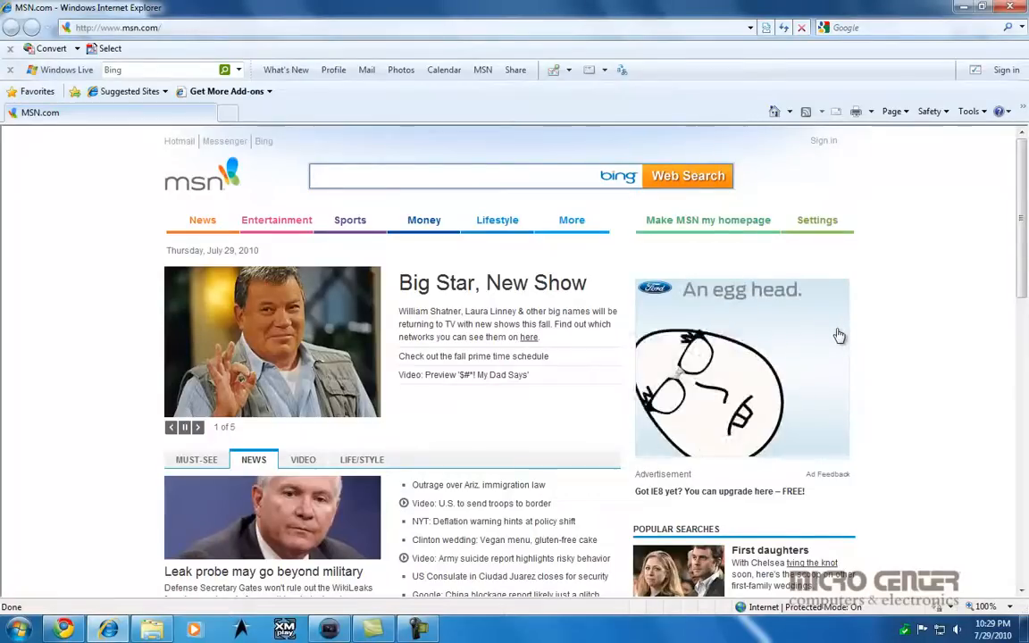
click(971, 112)
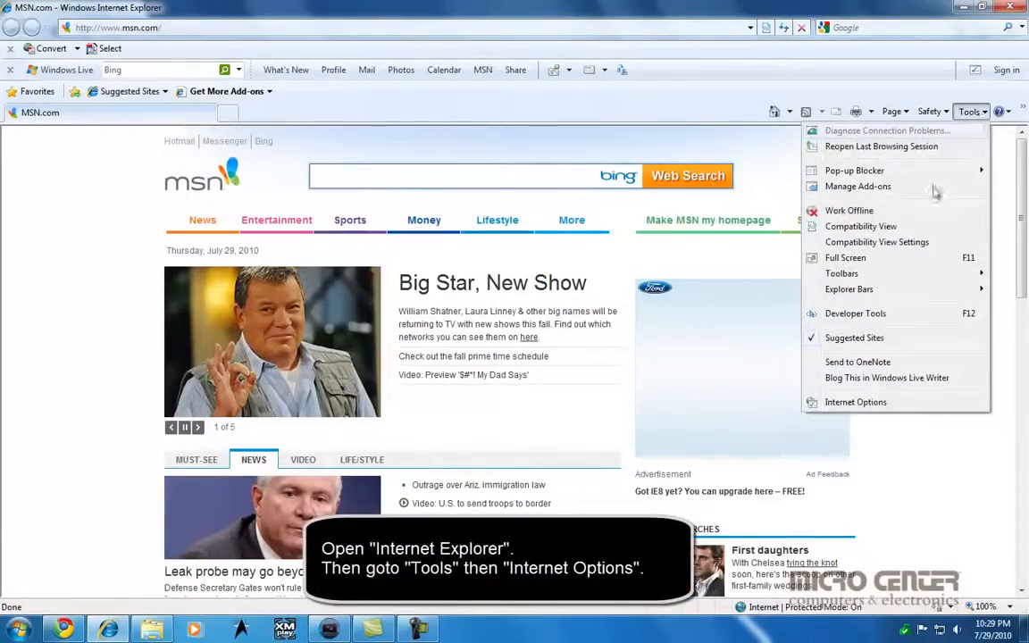
click(898, 403)
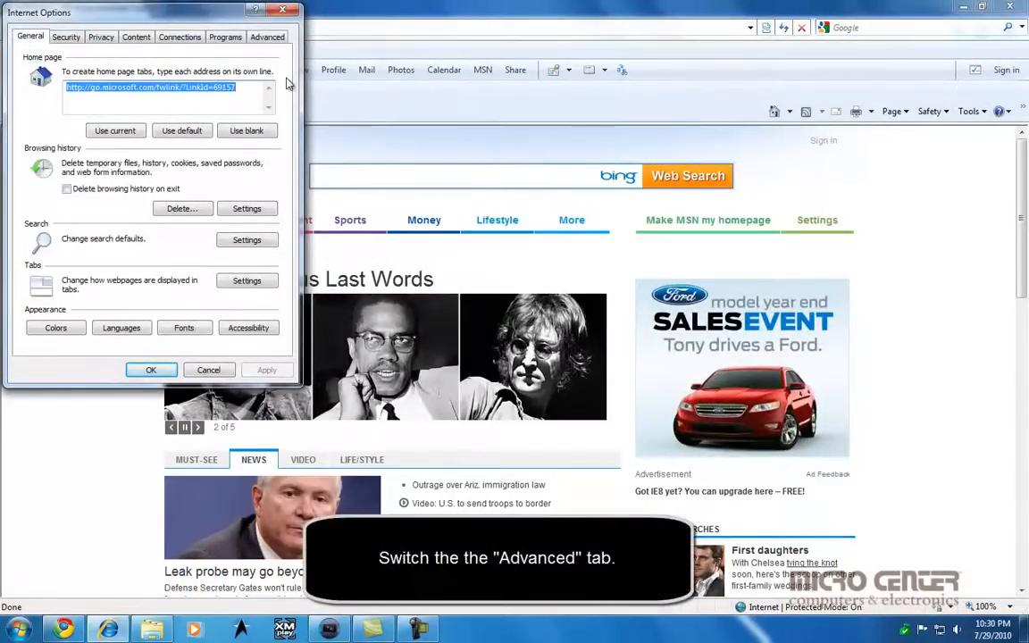
click(268, 38)
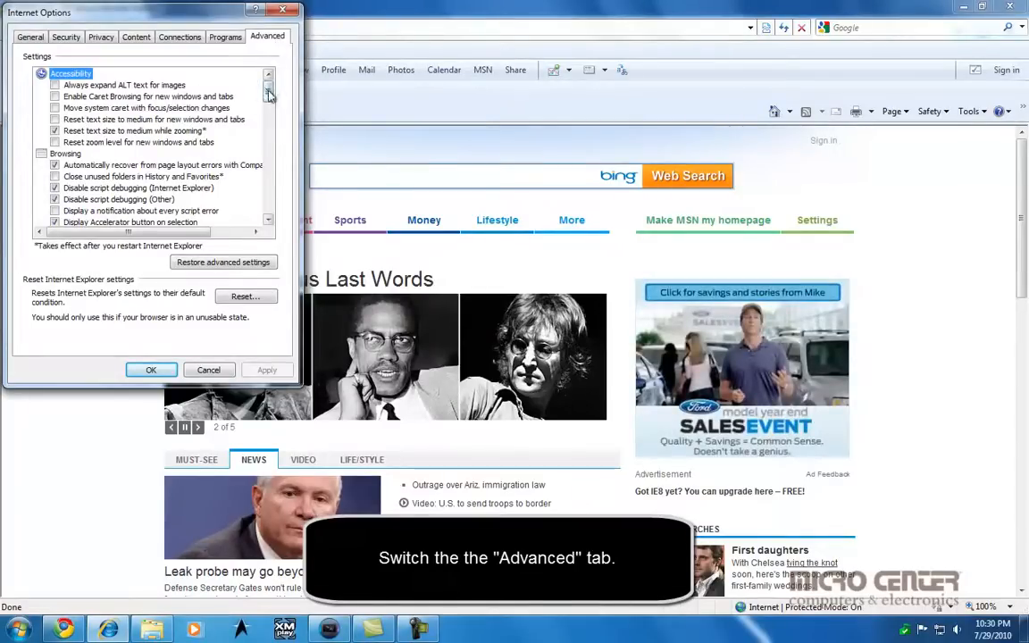
drag(268, 92, 269, 108)
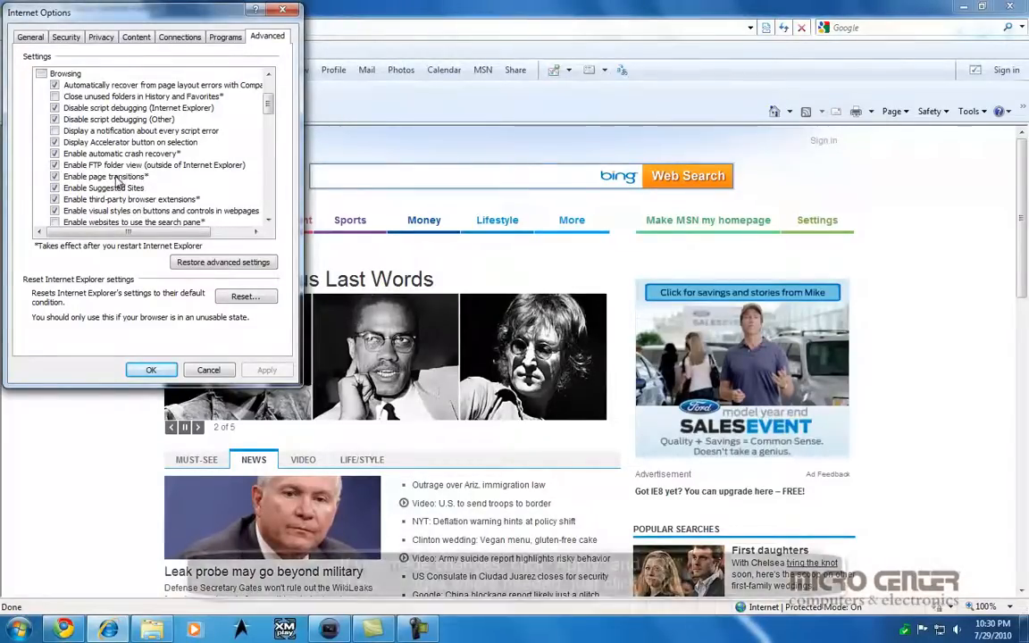
click(151, 370)
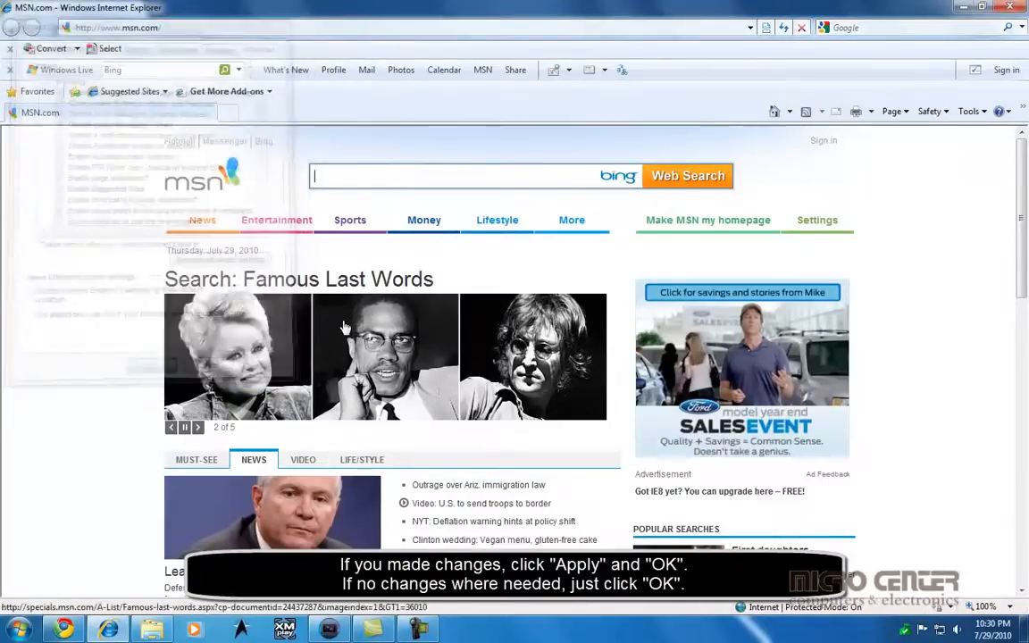
Close Internet Explorer, reveal the desktop and start a new desktop shortcut.
click(1011, 8)
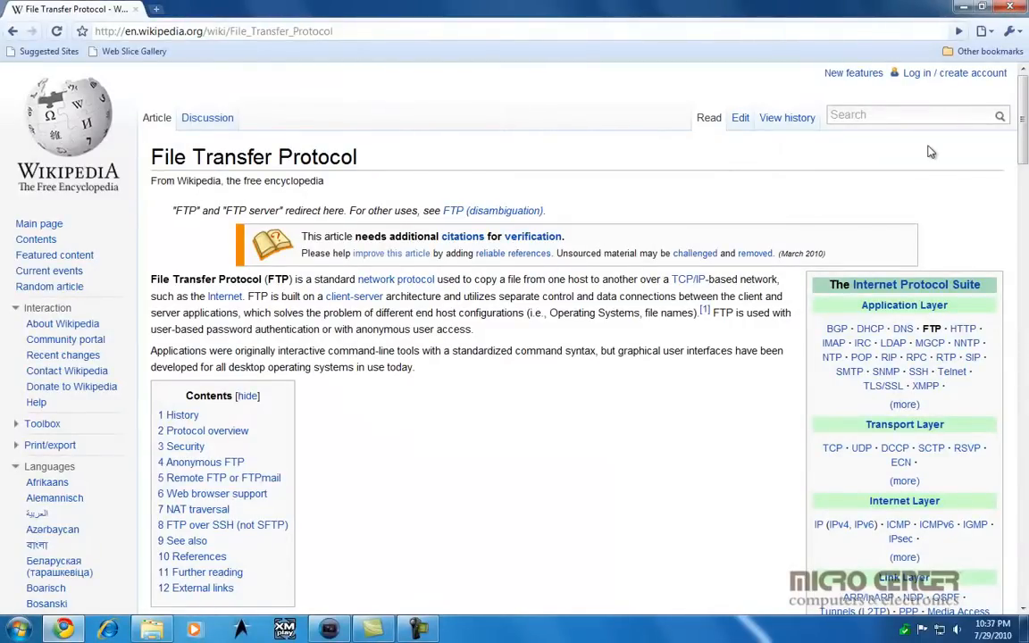
key(super+d)
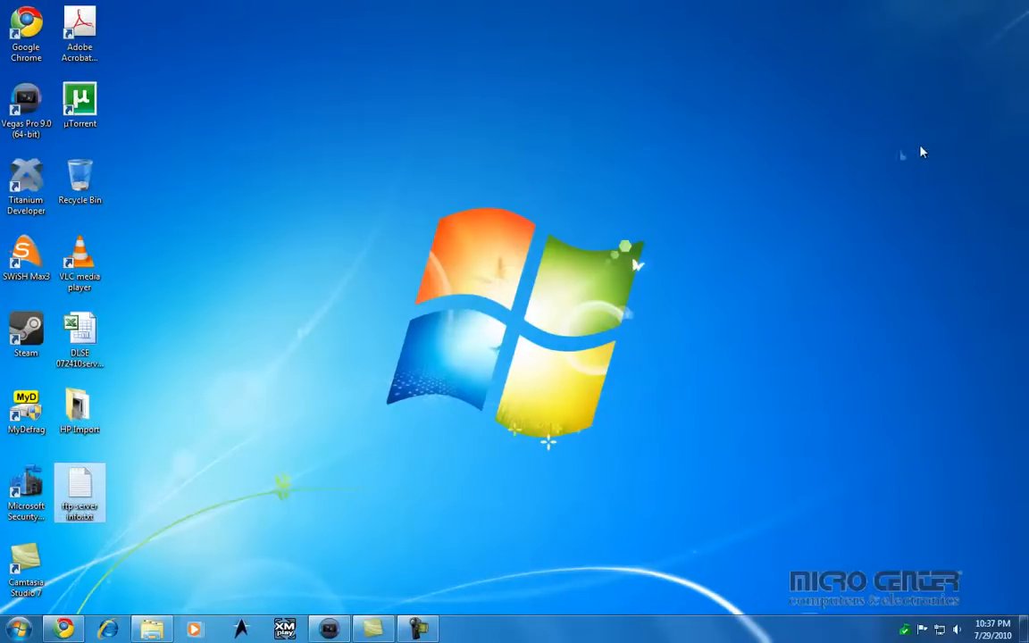
right_click(251, 120)
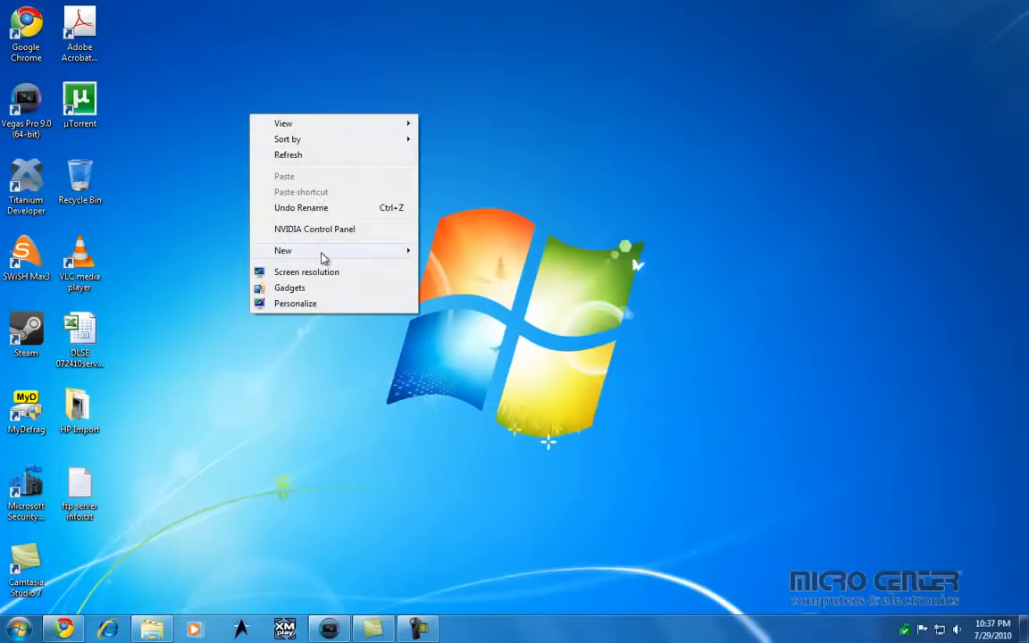
mouse_move(323, 257)
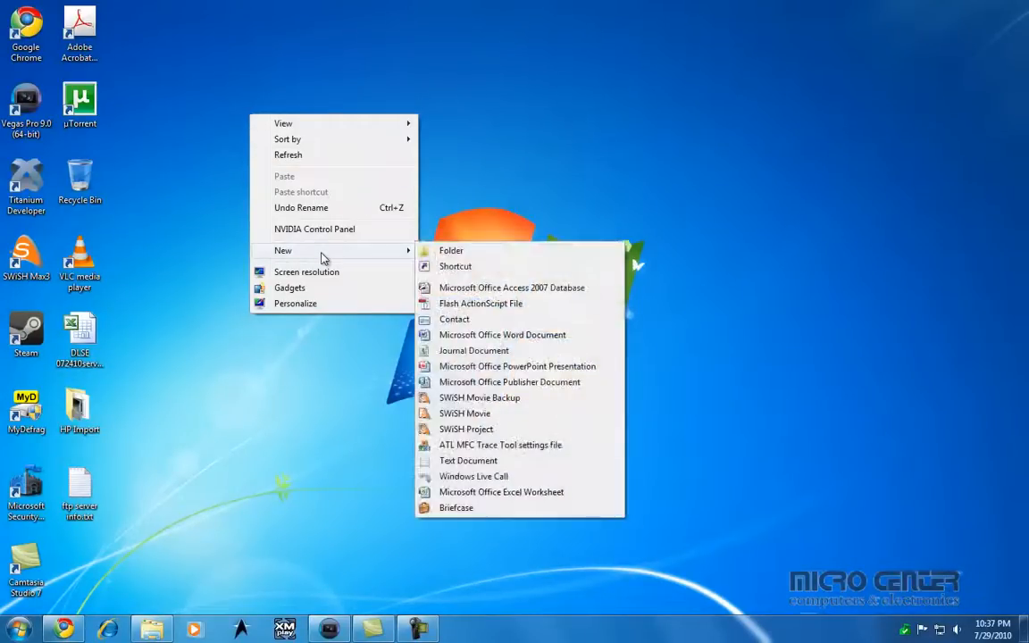
click(446, 270)
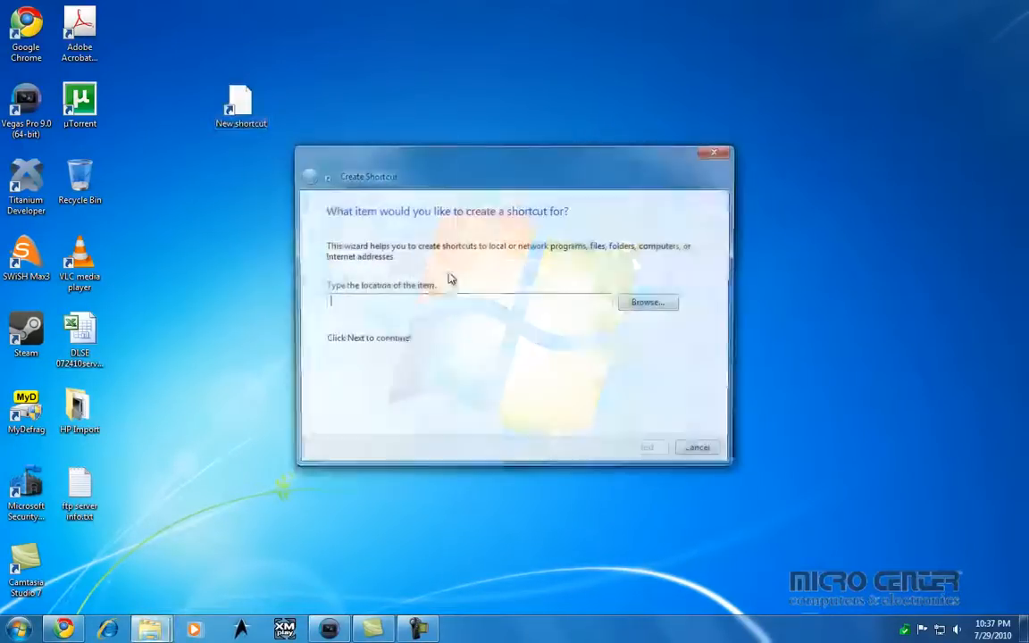
Move the Create Shortcut wizard to the right and open ftp server info.txt beside it.
drag(420, 171, 475, 171)
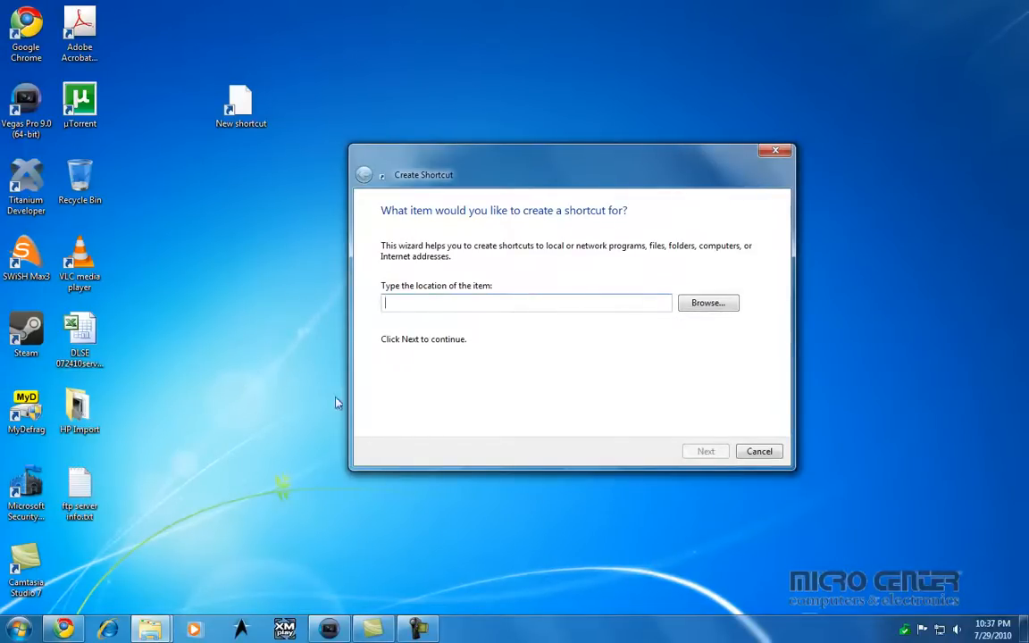
drag(450, 173, 646, 162)
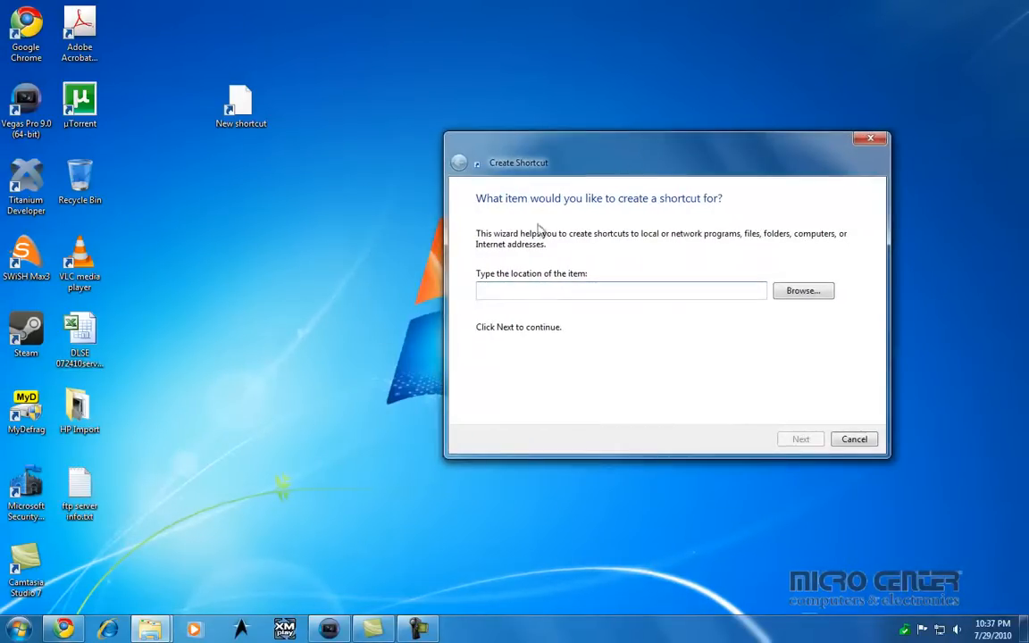
double_click(80, 487)
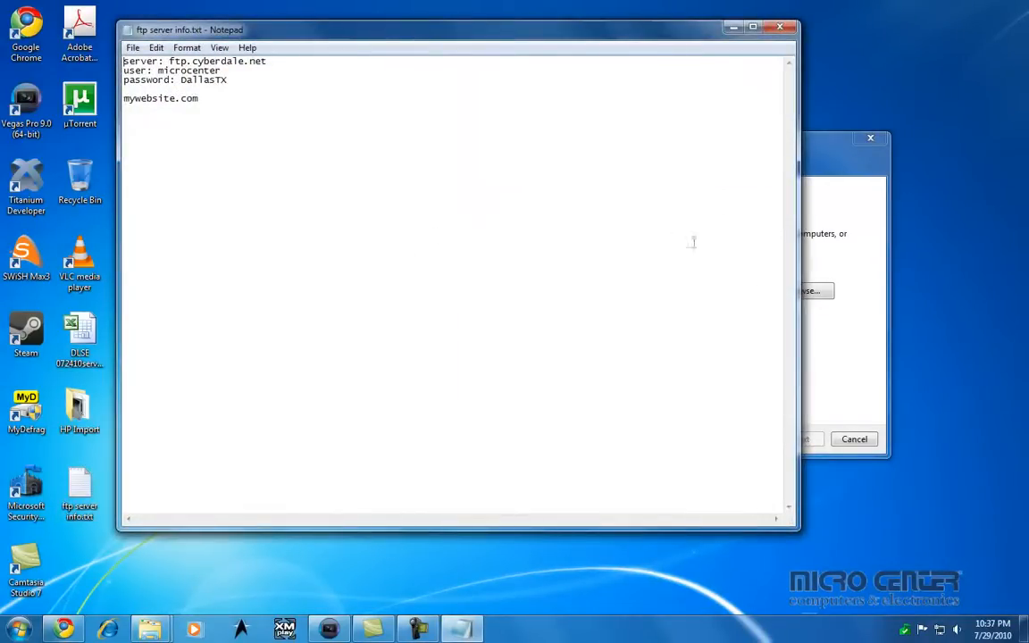
Bring the Create Shortcut wizard back in front of the ftp server info.txt notes.
click(831, 162)
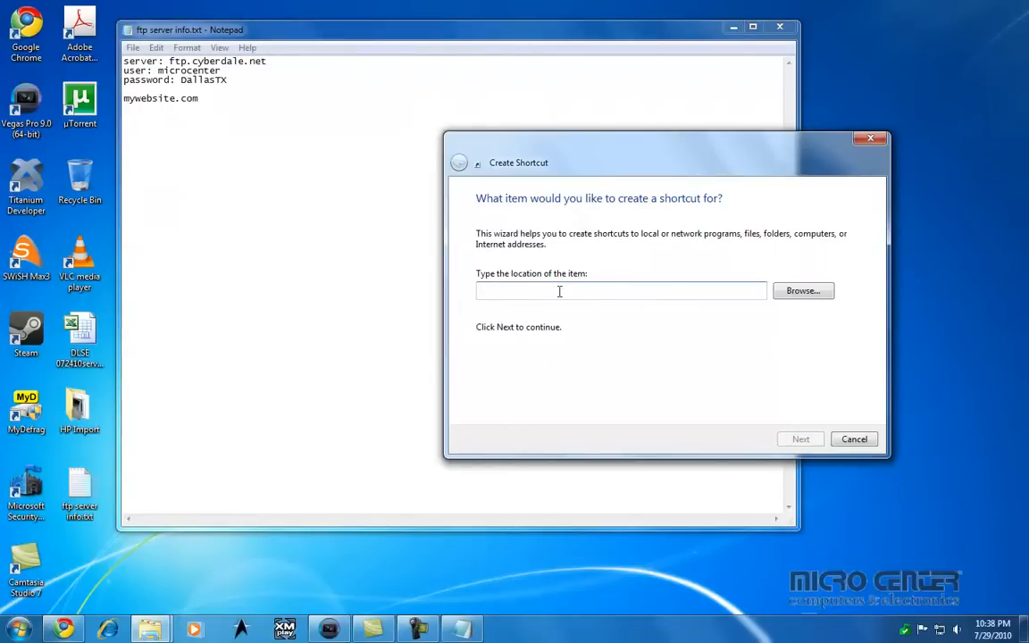
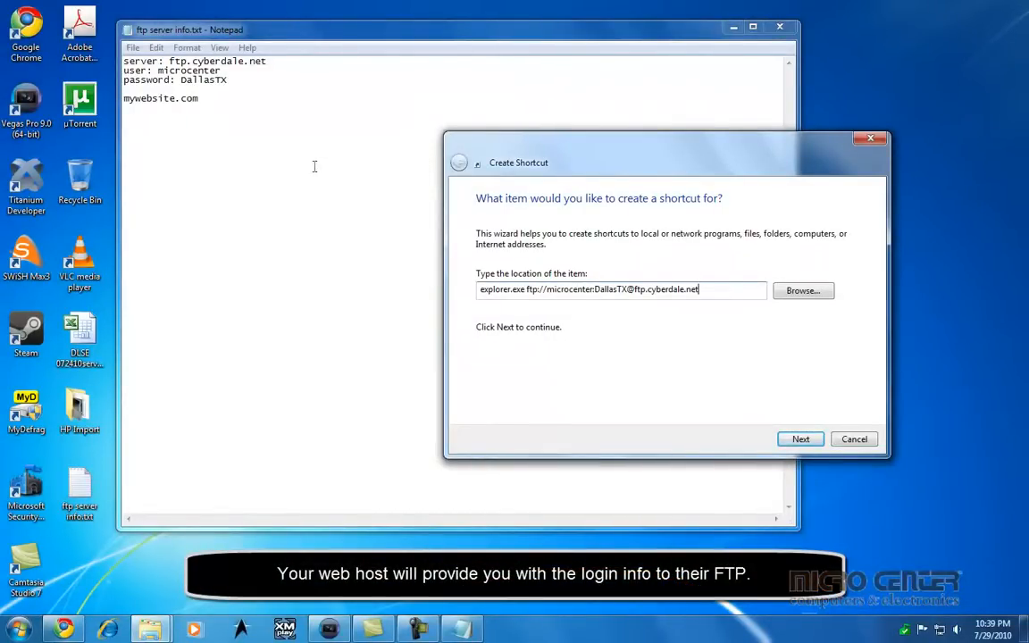
Enter explorer.exe plus an ftp:// address with the FTP user name, password and ftp.cyberdale.net host.
click(276, 159)
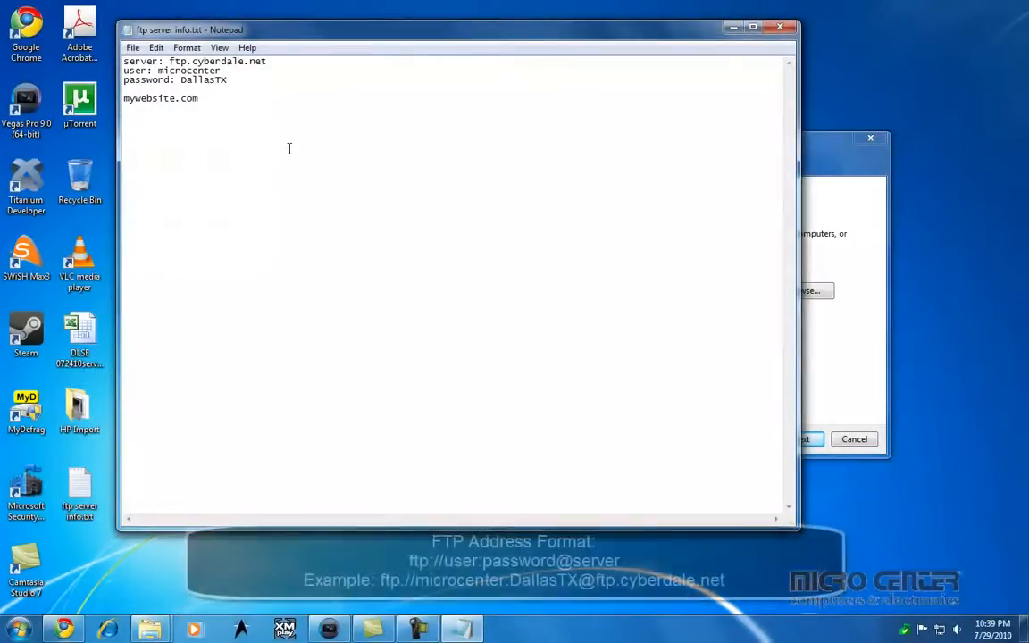
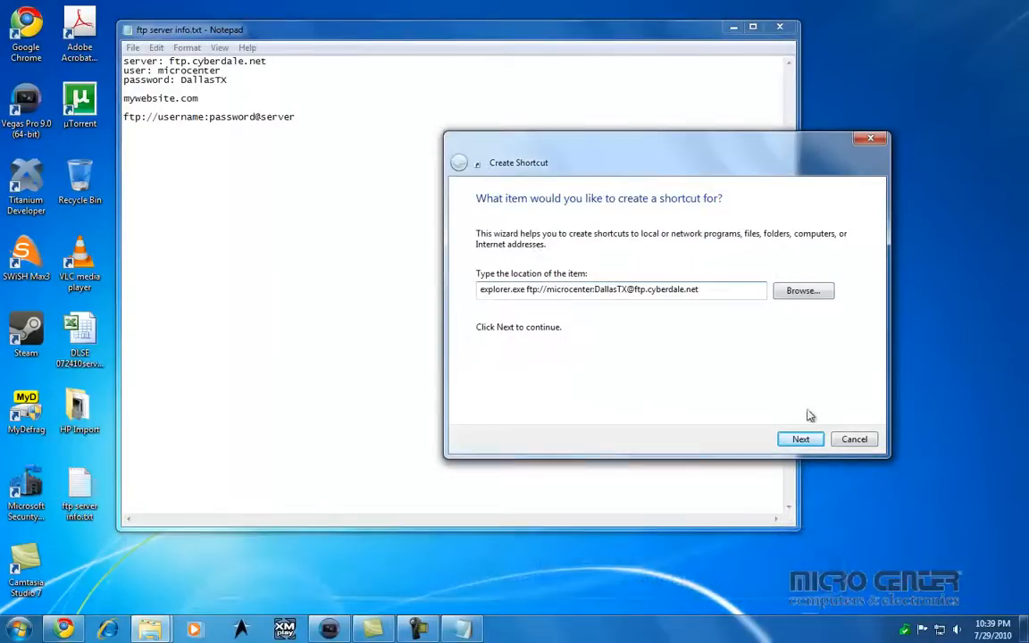
Name the shortcut 'MyWebsite.com FTP Server' and finish the wizard.
click(807, 441)
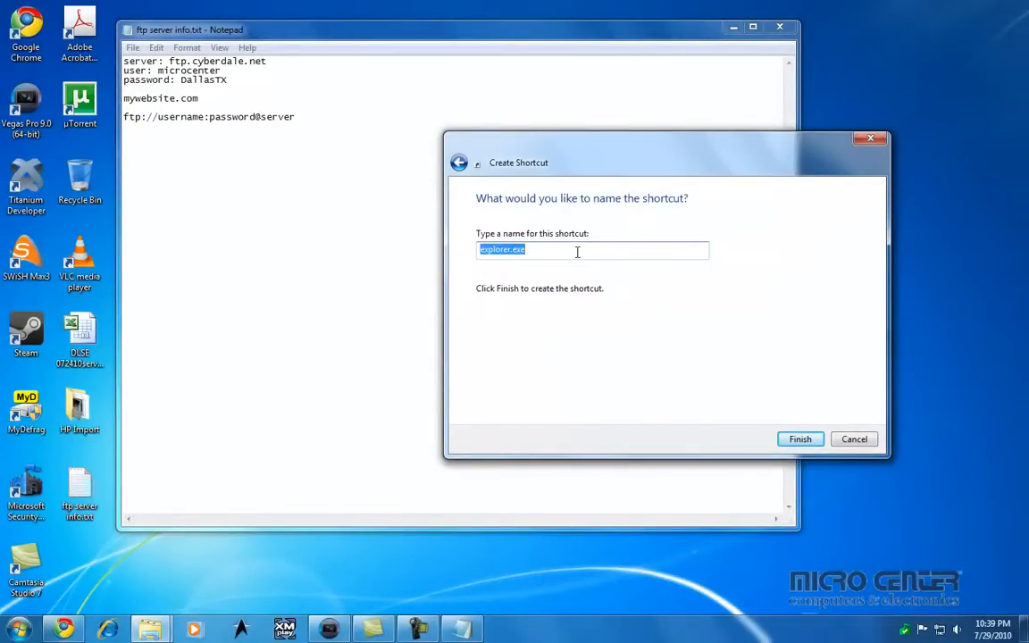
text(MyWebsite.com FTP Server)
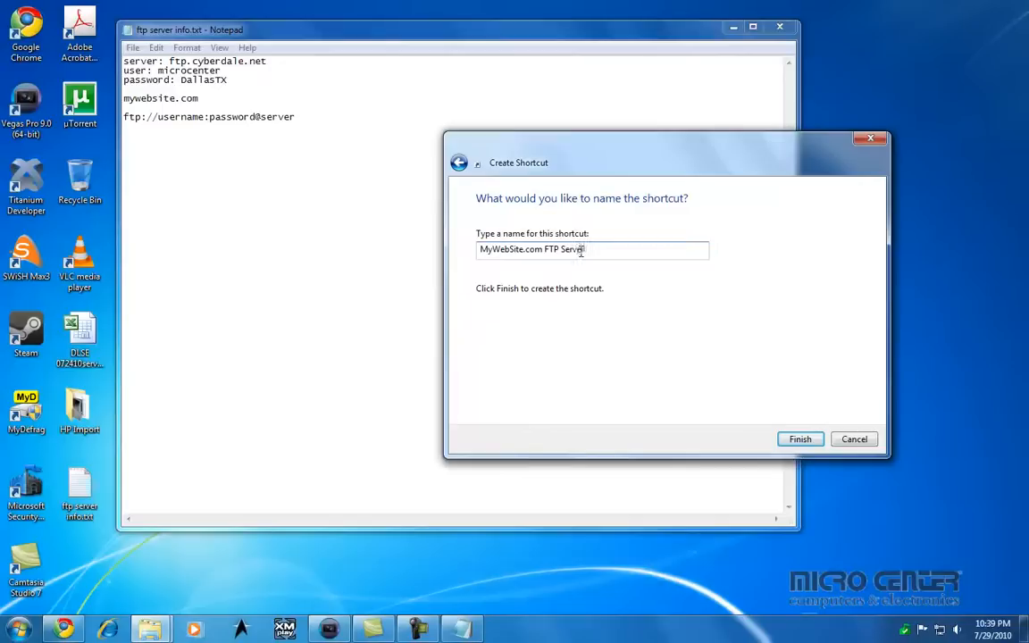
click(807, 444)
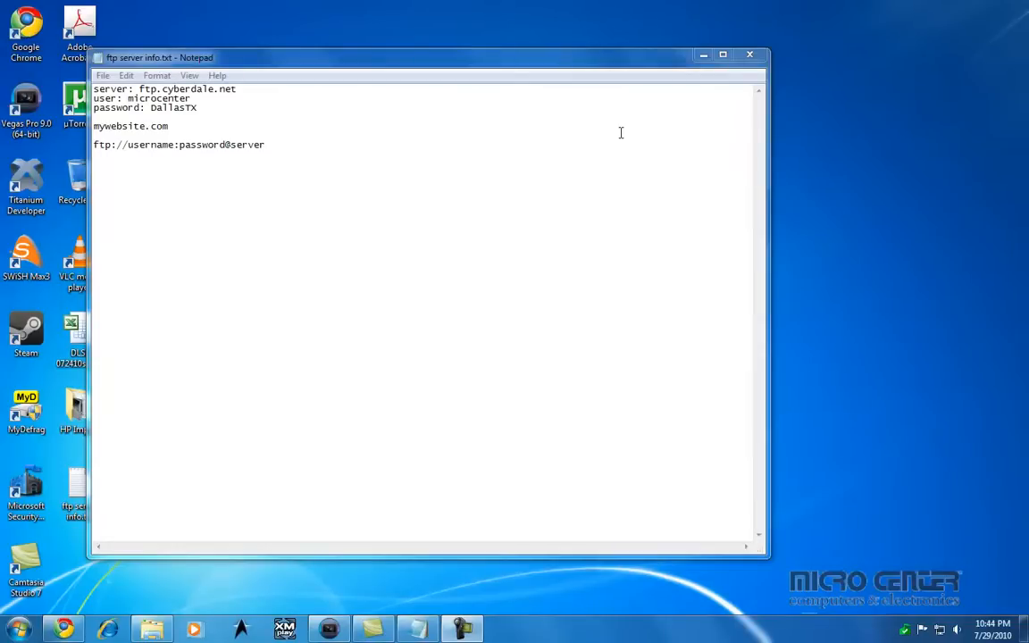
Close Notepad and open the MyWebSite.com FTP Server shortcut to show ftp.cyberdale.net.
click(749, 57)
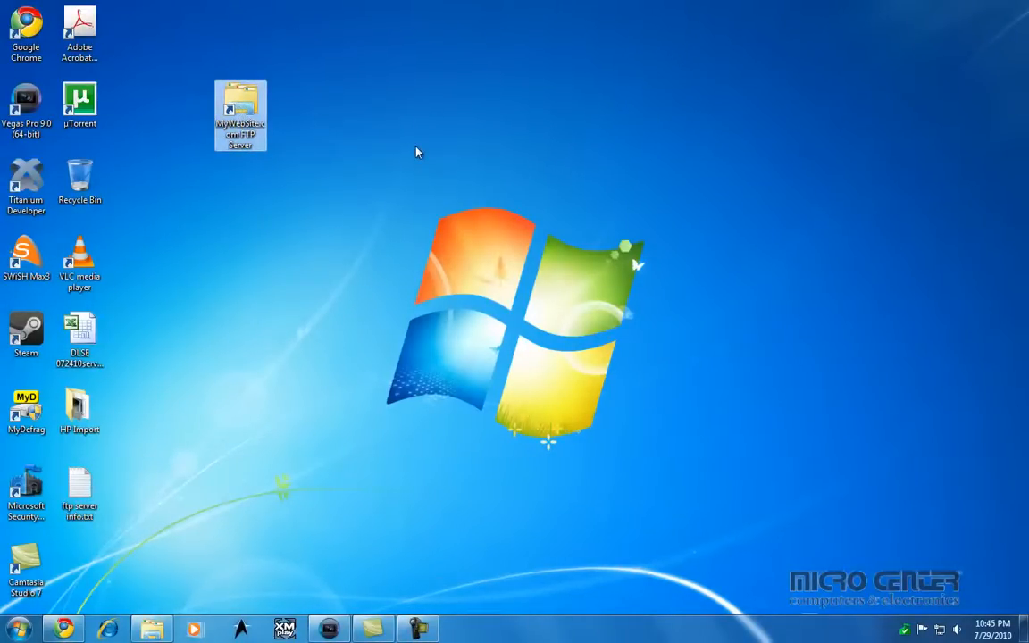
key(Return)
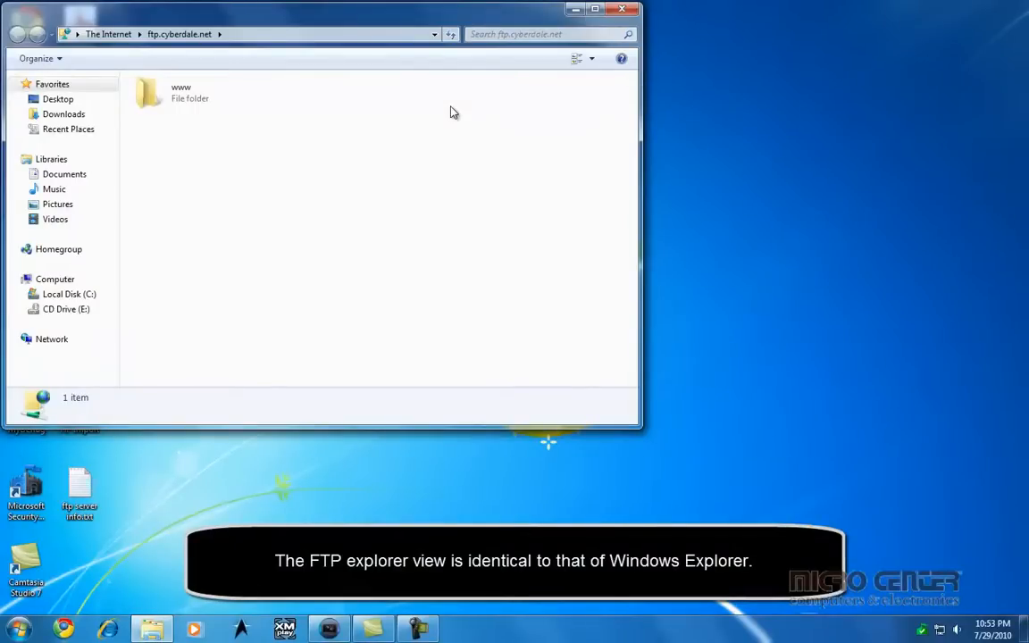
Open a Computer window beside the FTP window, then open the server's empty www folder.
key(super+e)
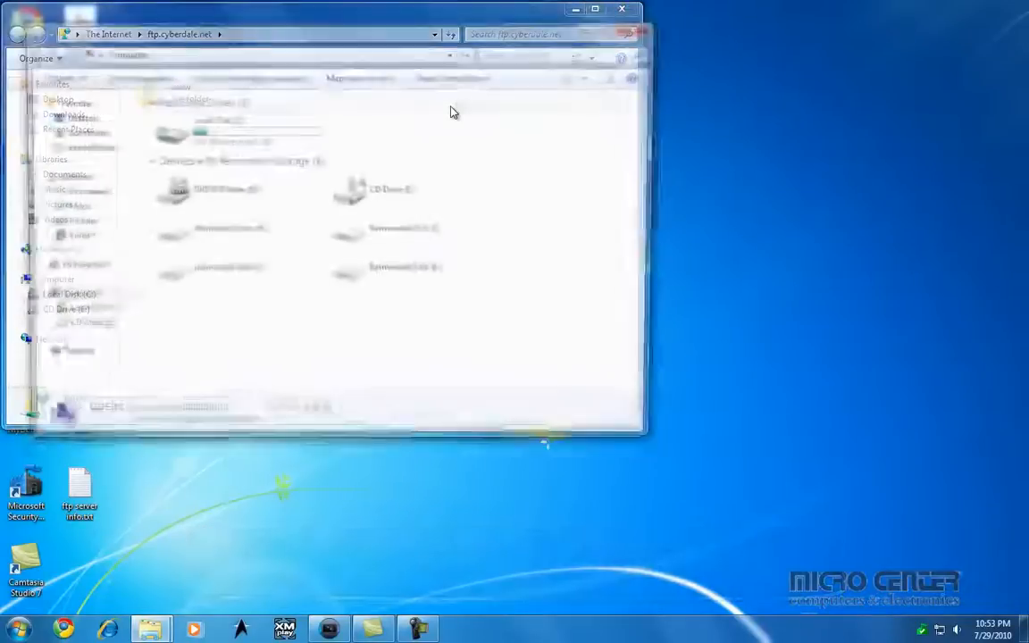
drag(347, 32, 694, 47)
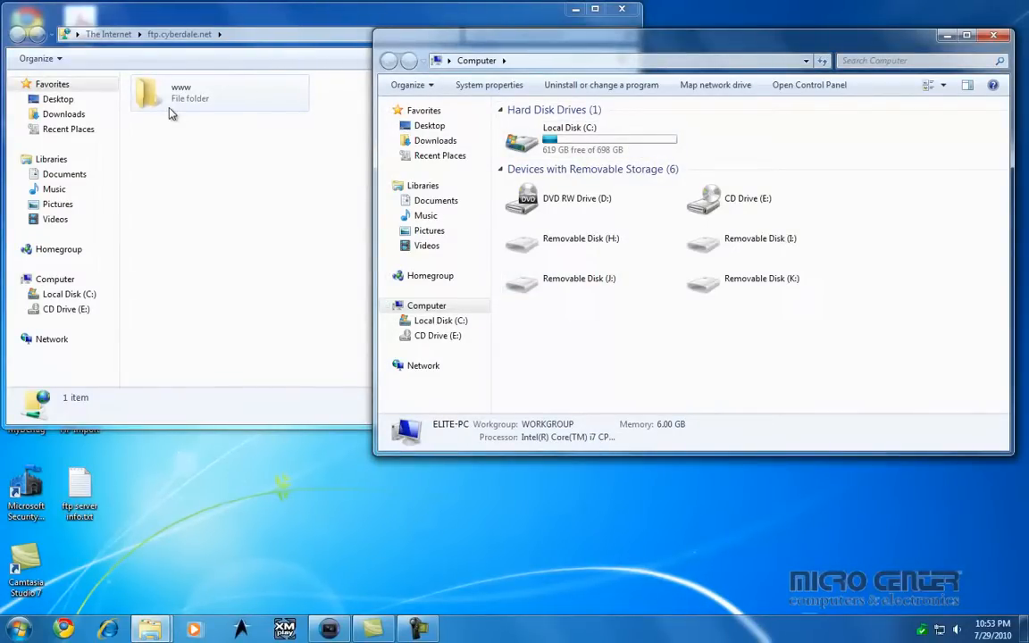
click(213, 152)
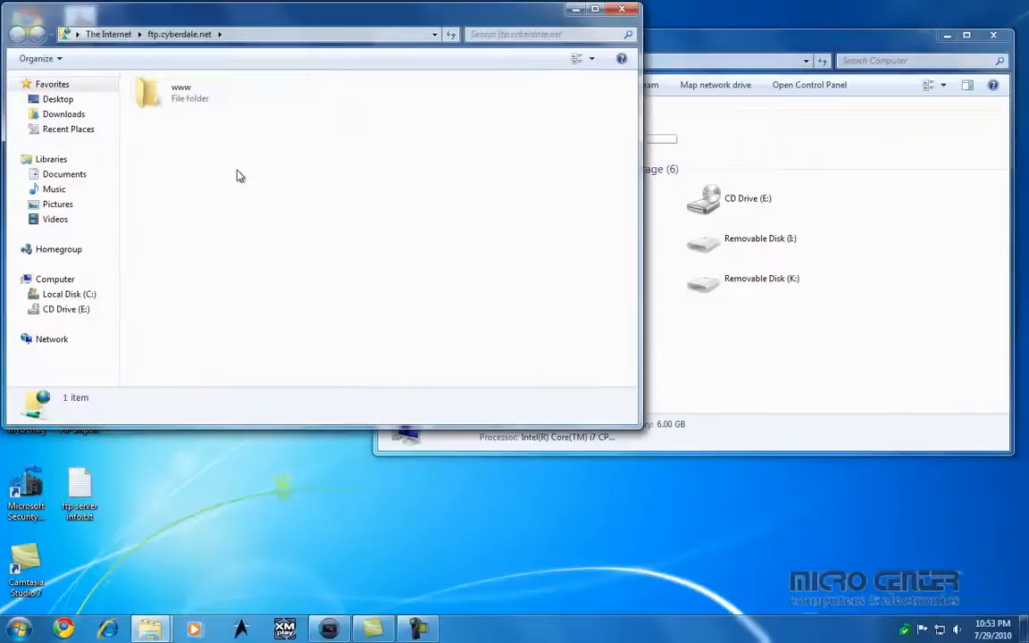
double_click(174, 108)
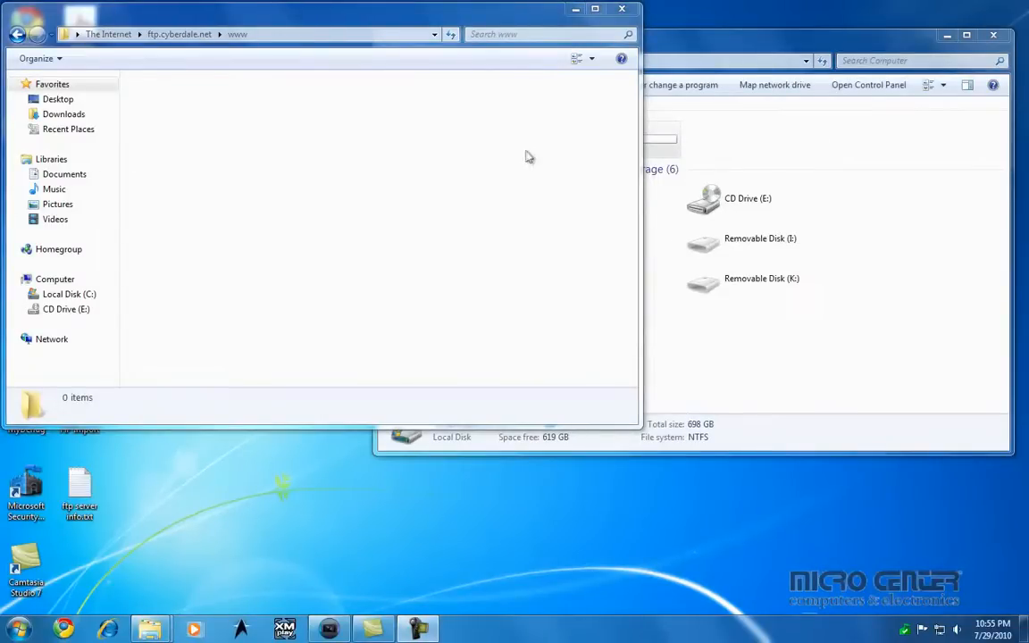
Browse to C:\JAMM Backup\justanothermobilemonday.com and drag index.html into the server's www folder.
double_click(657, 136)
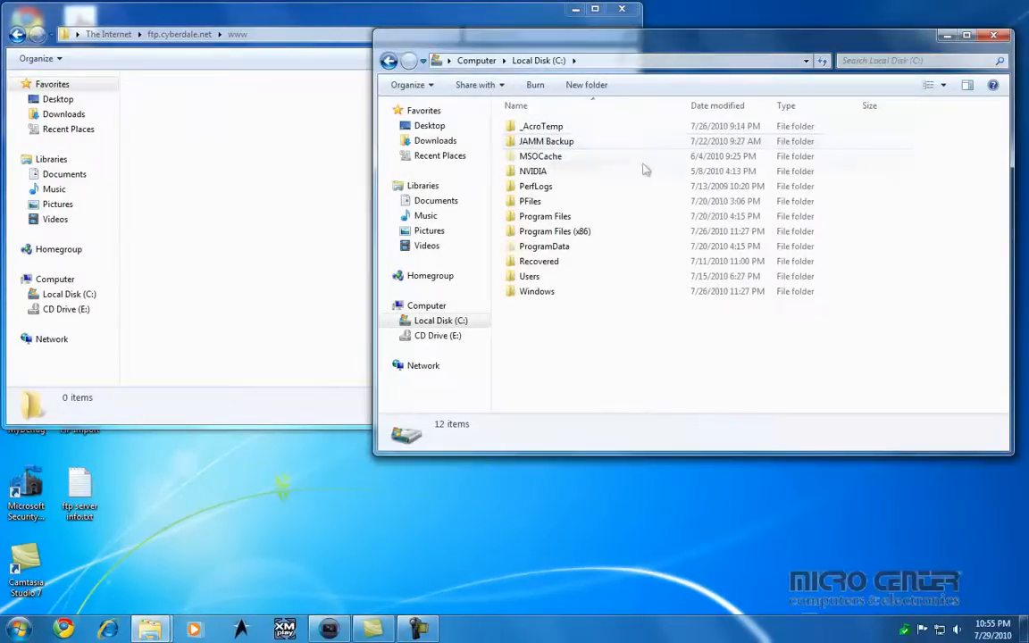
double_click(554, 143)
double_click(593, 143)
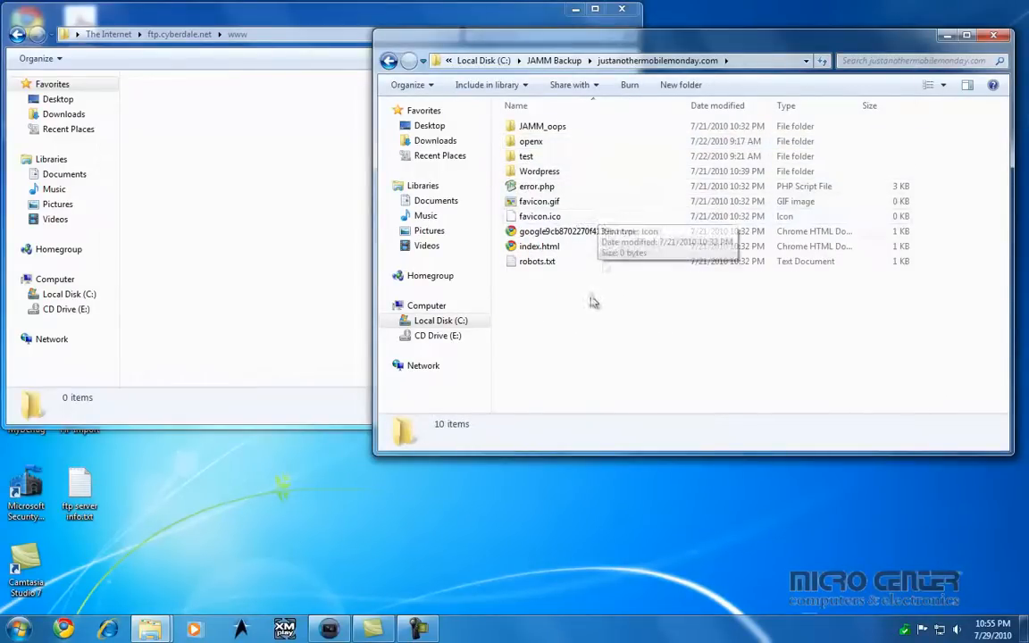
click(568, 250)
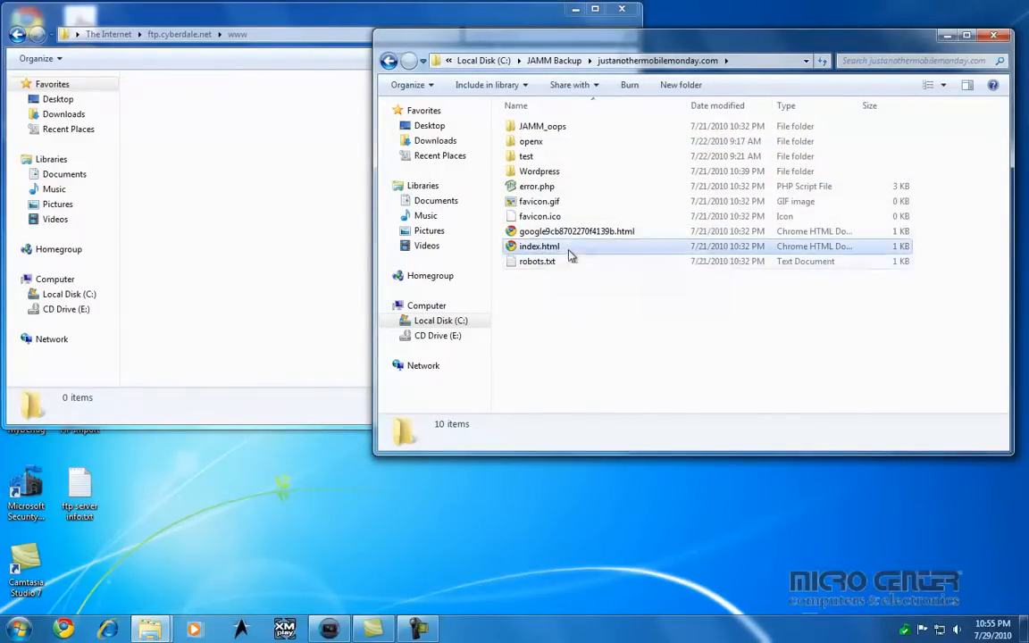
click(563, 248)
drag(550, 254, 321, 212)
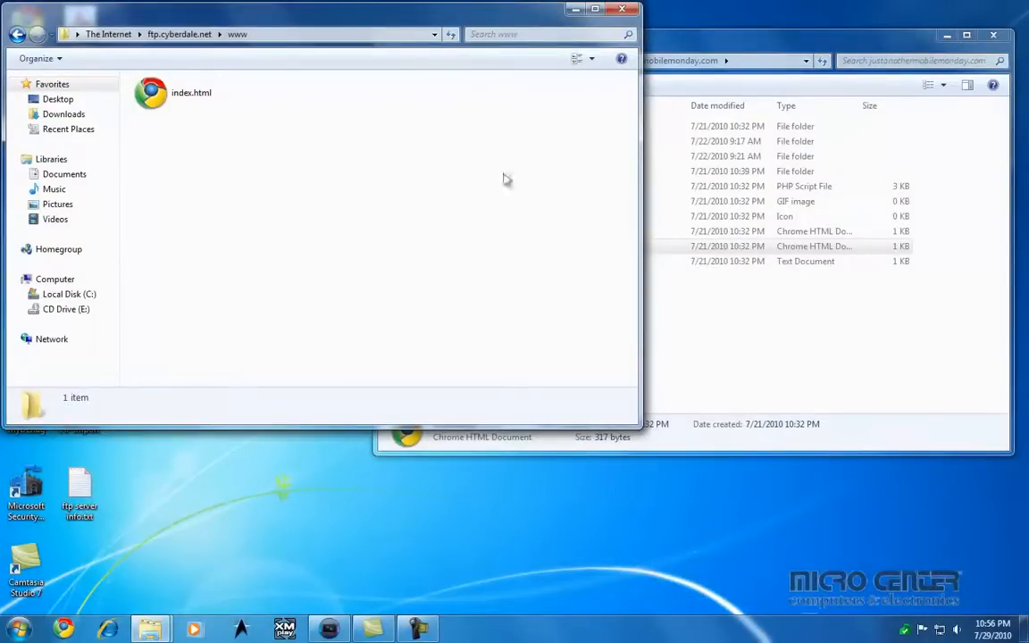
Copy robots.txt from the local site folder and paste it into the server's www folder.
click(769, 344)
right_click(539, 262)
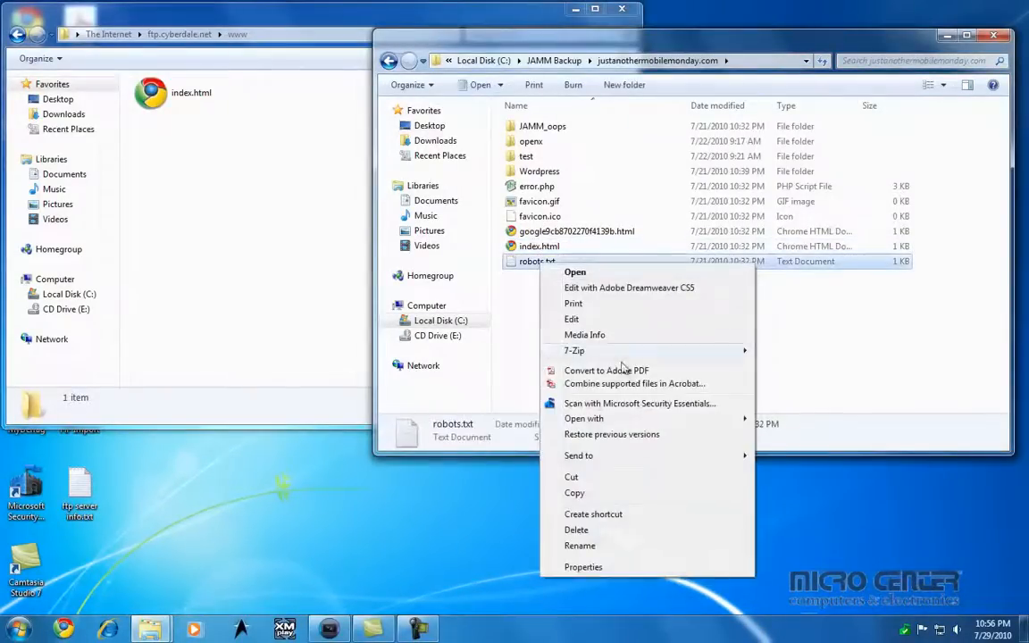
click(582, 497)
click(205, 213)
right_click(204, 214)
click(273, 287)
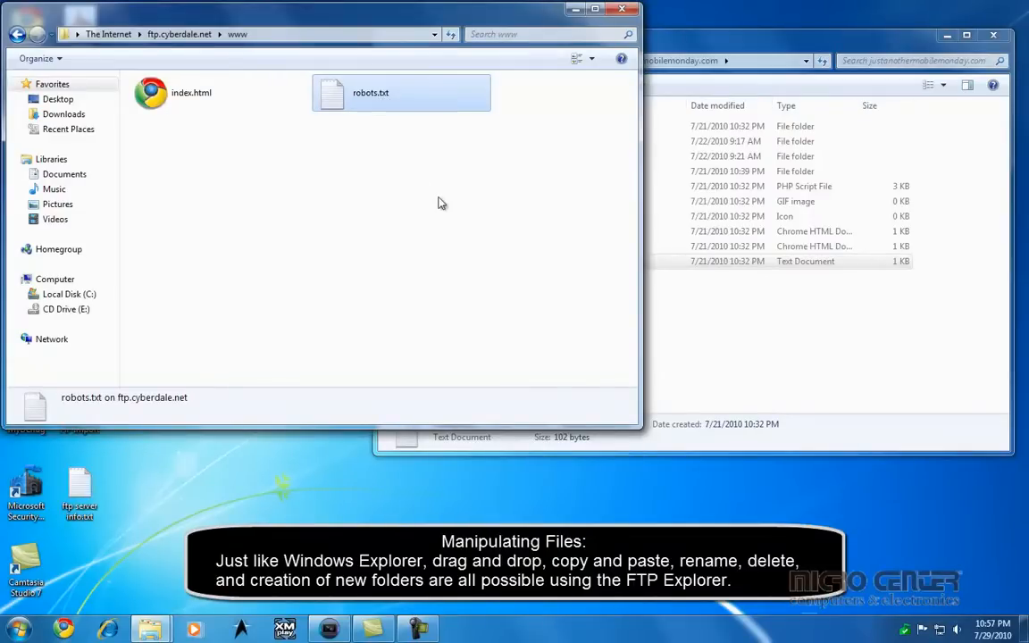
Rename the uploaded file to 'robots are us.txt', then delete it.
key(F2)
text(robots a)
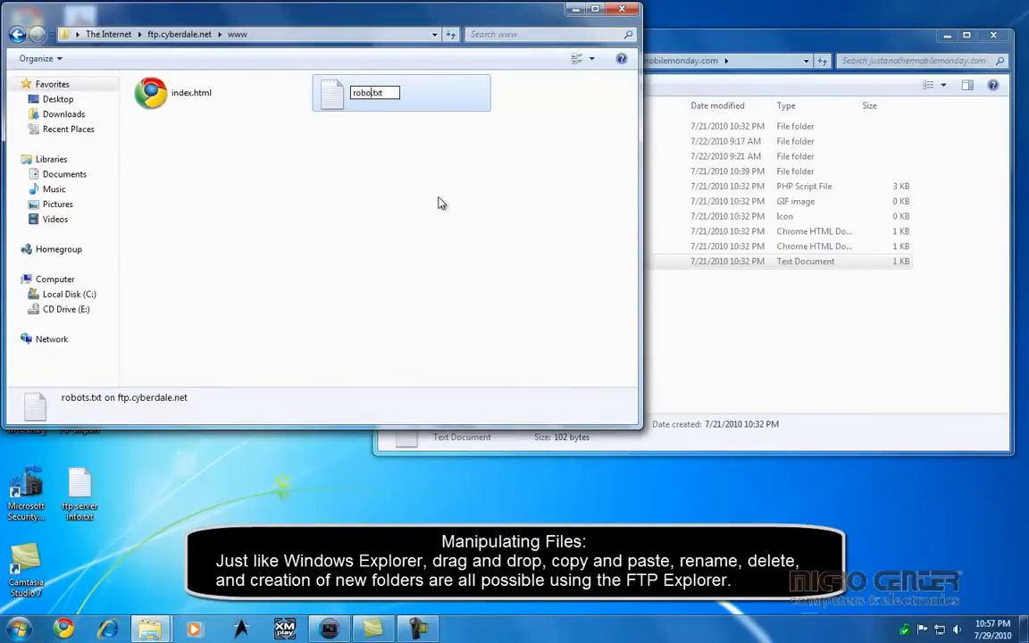
text(re us)
key(Return)
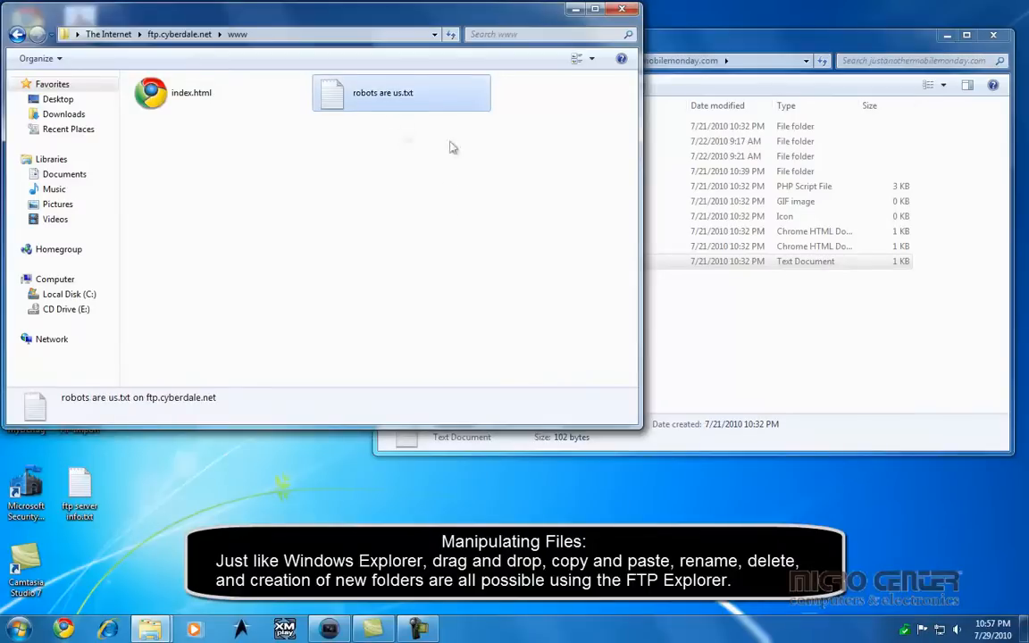
key(Delete)
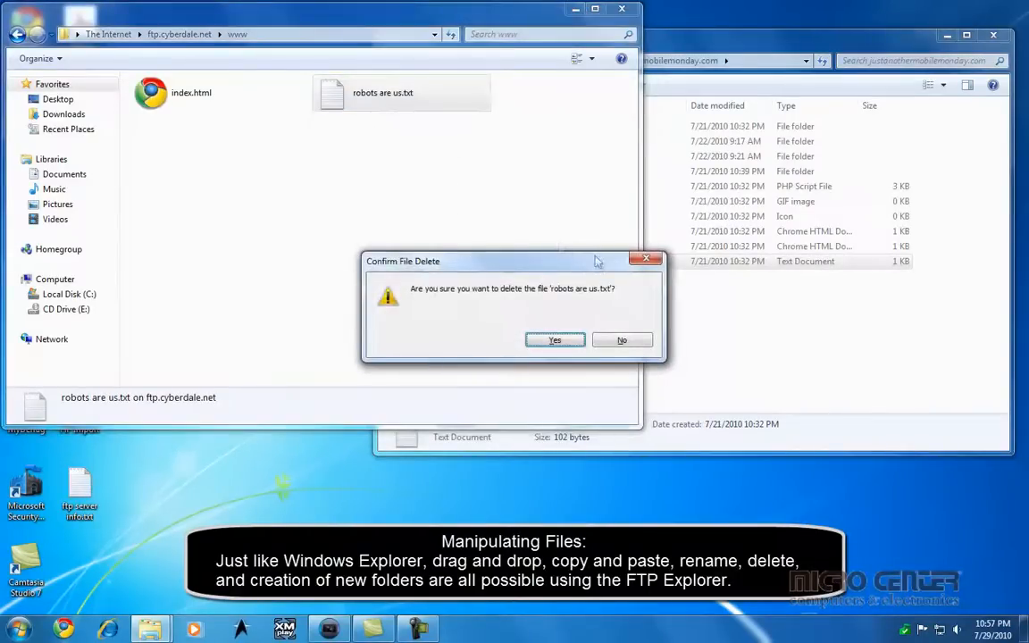
click(554, 339)
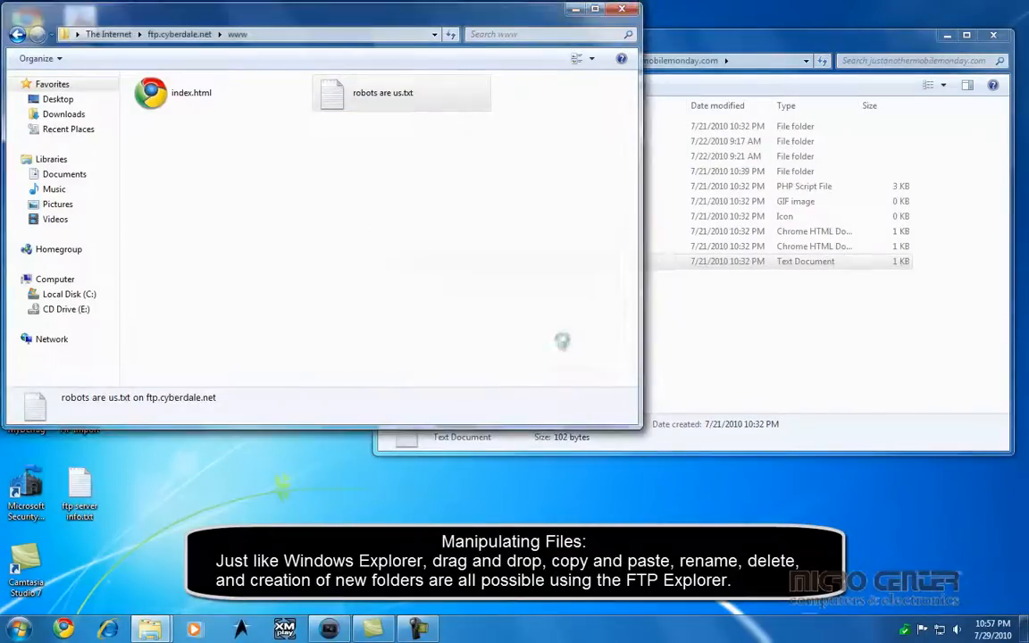
Create a new folder named images in the server's www folder.
right_click(342, 126)
mouse_move(405, 266)
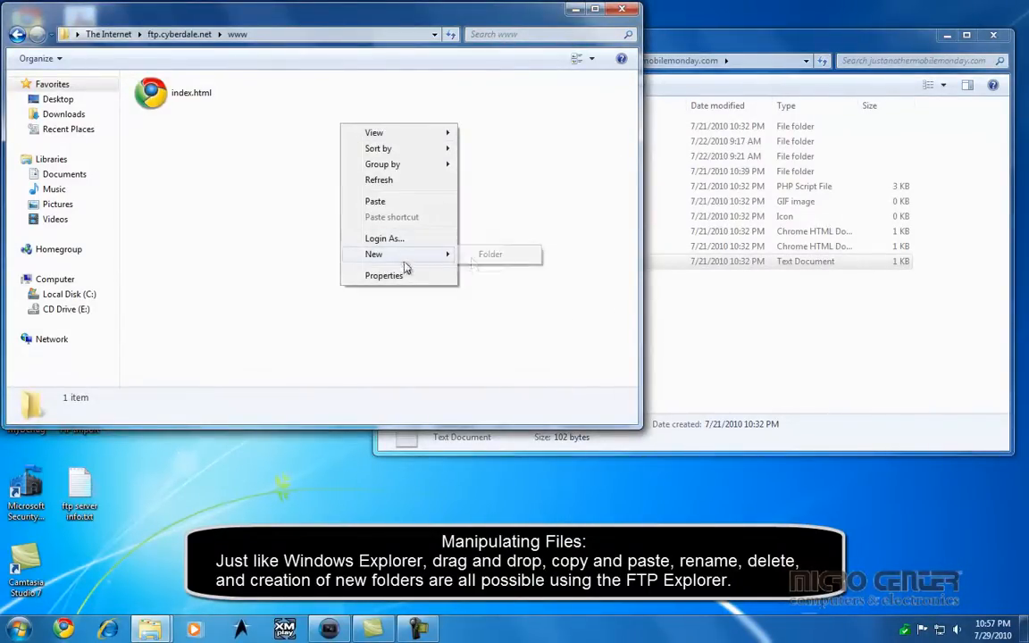
click(486, 258)
text(images)
key(Return)
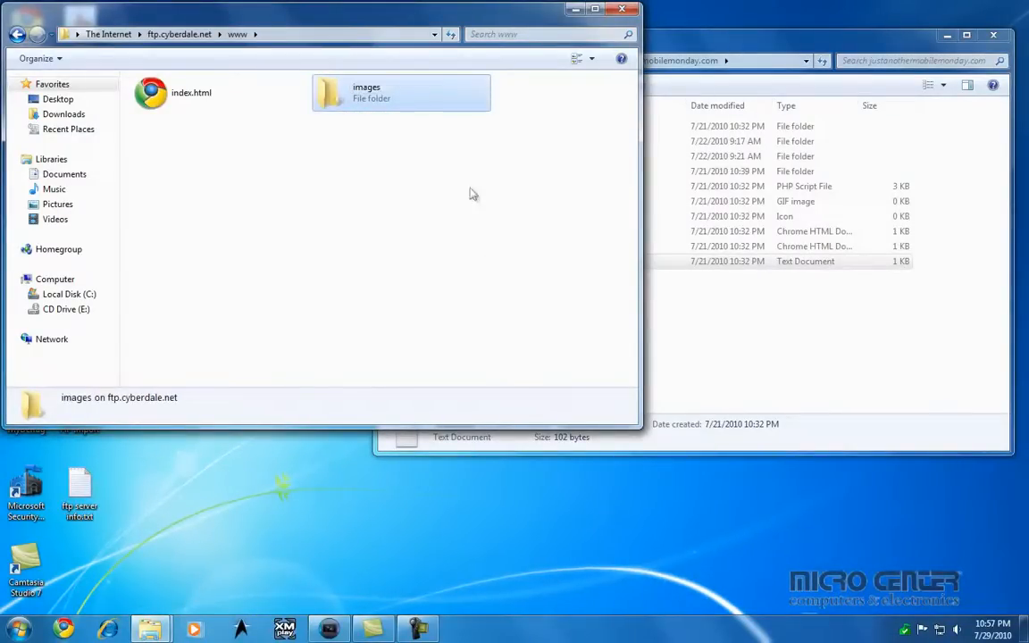
Copy favicon.gif from the local site folder into the server's images folder, then close the server window.
double_click(379, 107)
click(696, 342)
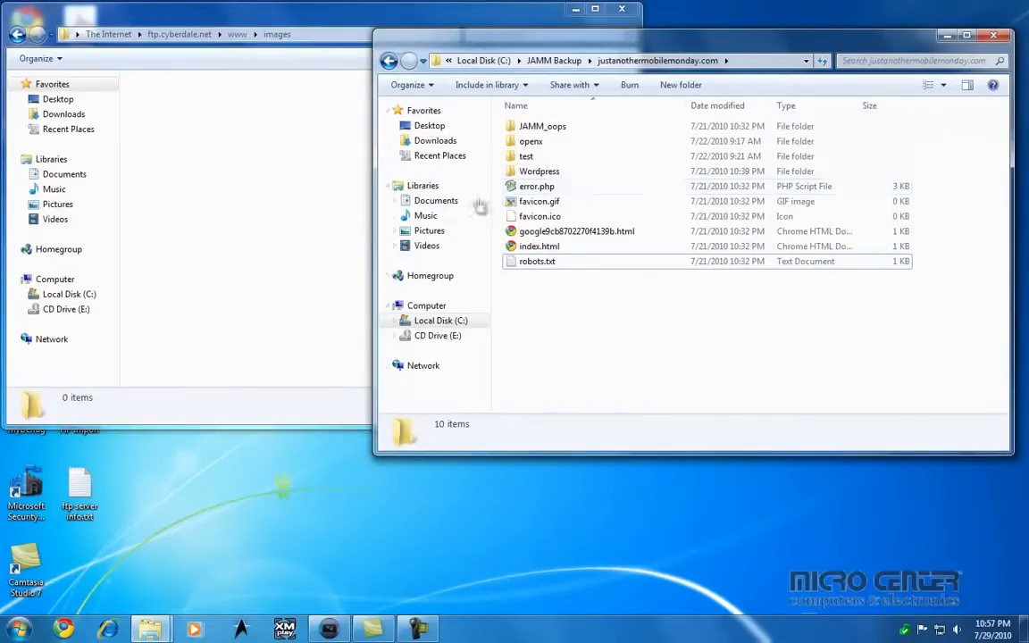
drag(535, 201, 269, 167)
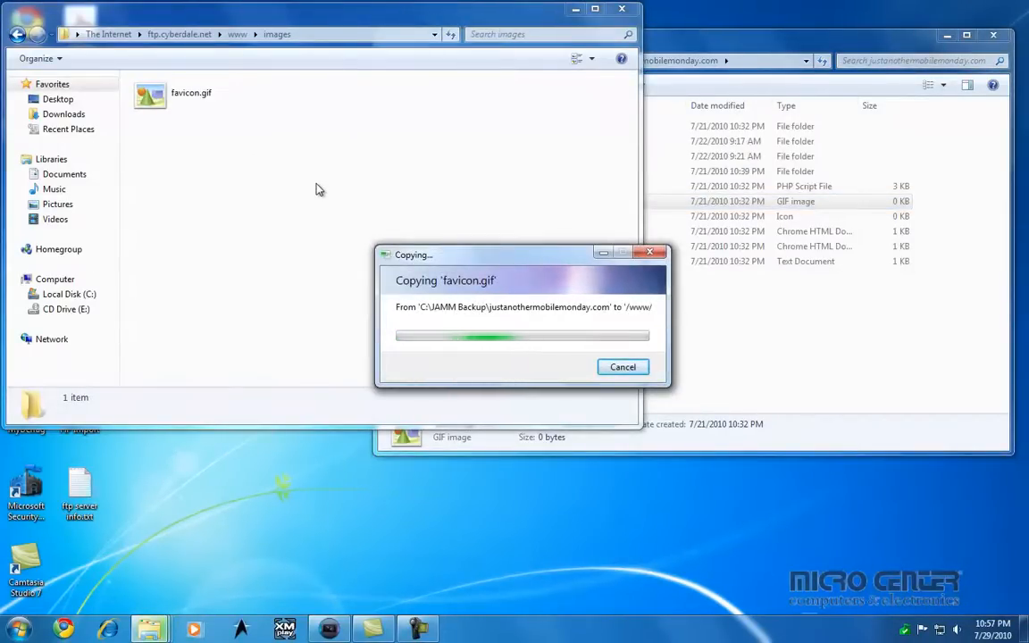
click(621, 9)
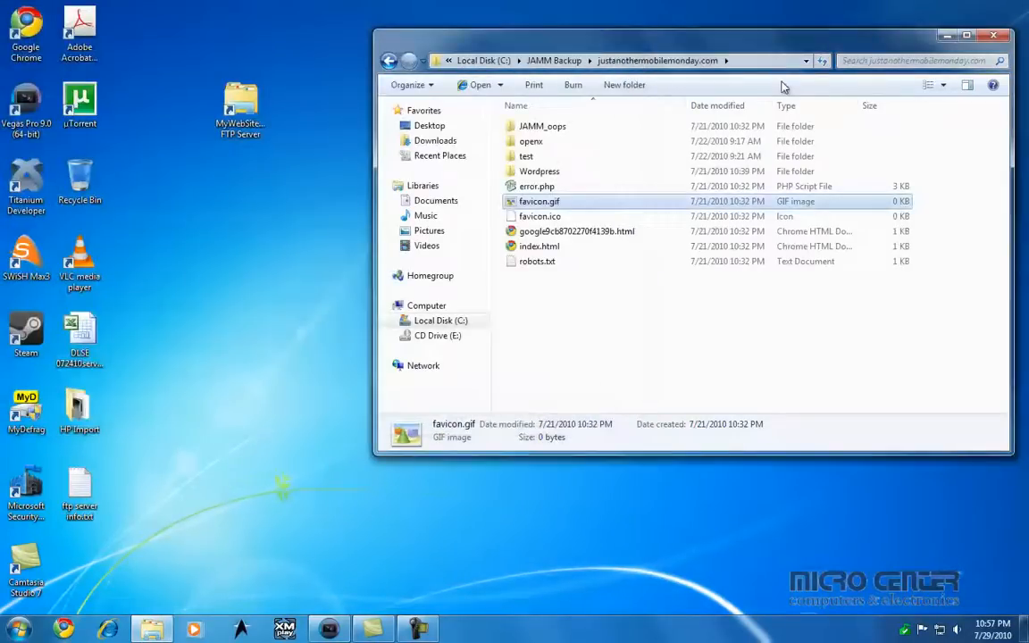
Close the local justanothermobilemonday.com backup folder window.
click(991, 37)
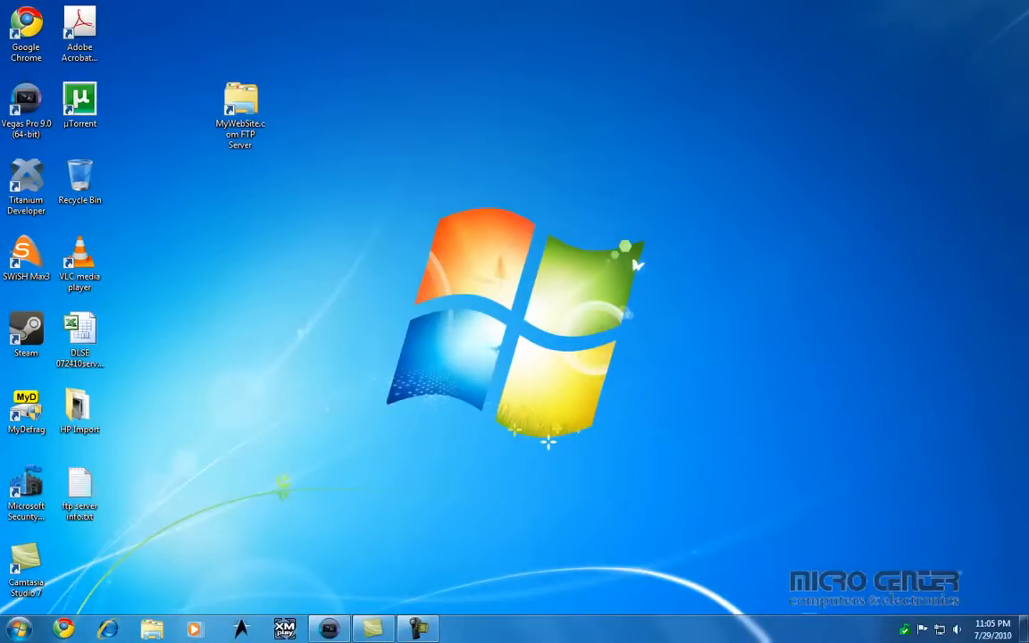
Launch FileZilla by searching 'fil' in the Start menu.
click(6, 629)
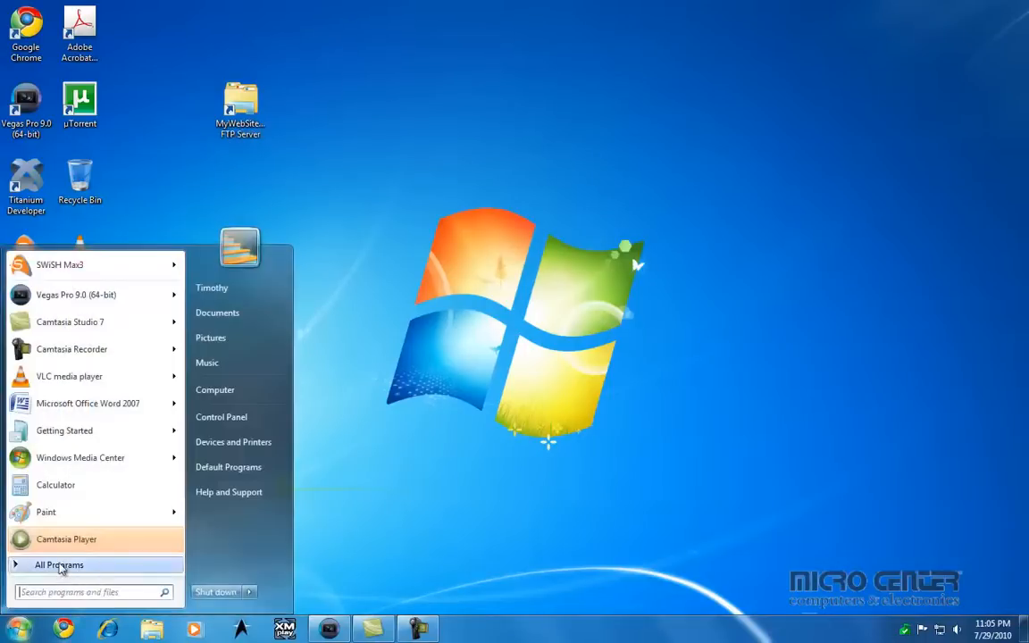
text(file)
key(Return)
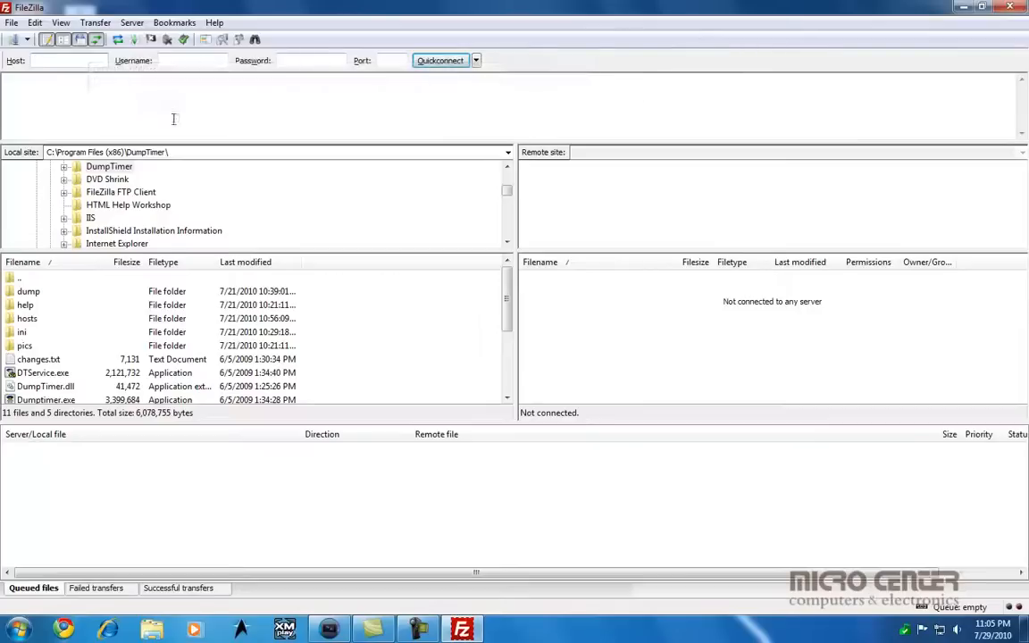
Quickconnect to host ftp.cyberdale.net with the site's username and password.
text(ftp.cyberdale.net)
key(Tab)
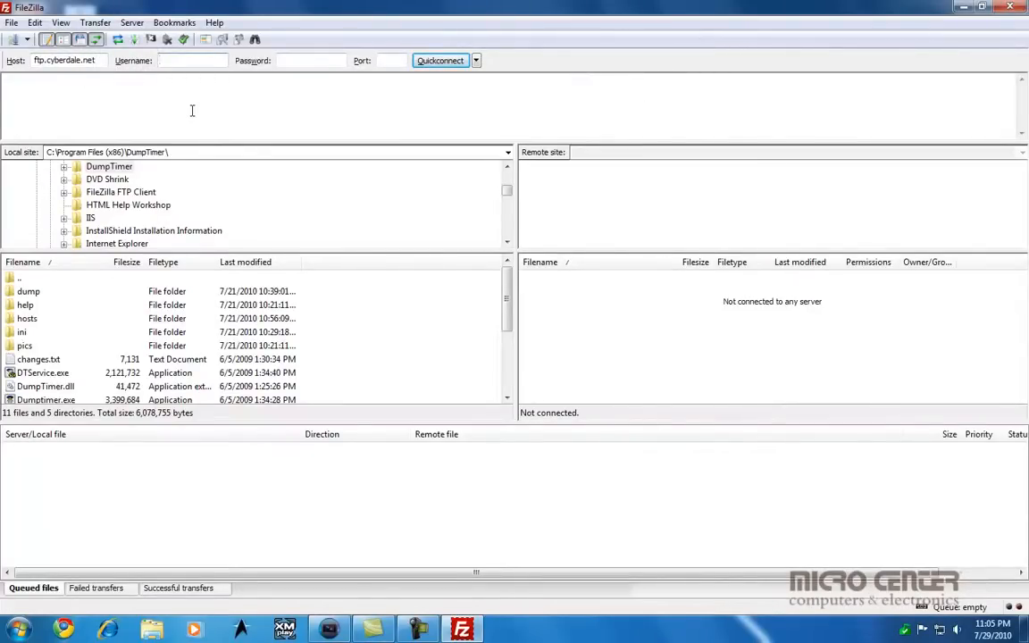
text(microcenter)
key(Tab)
text(********)
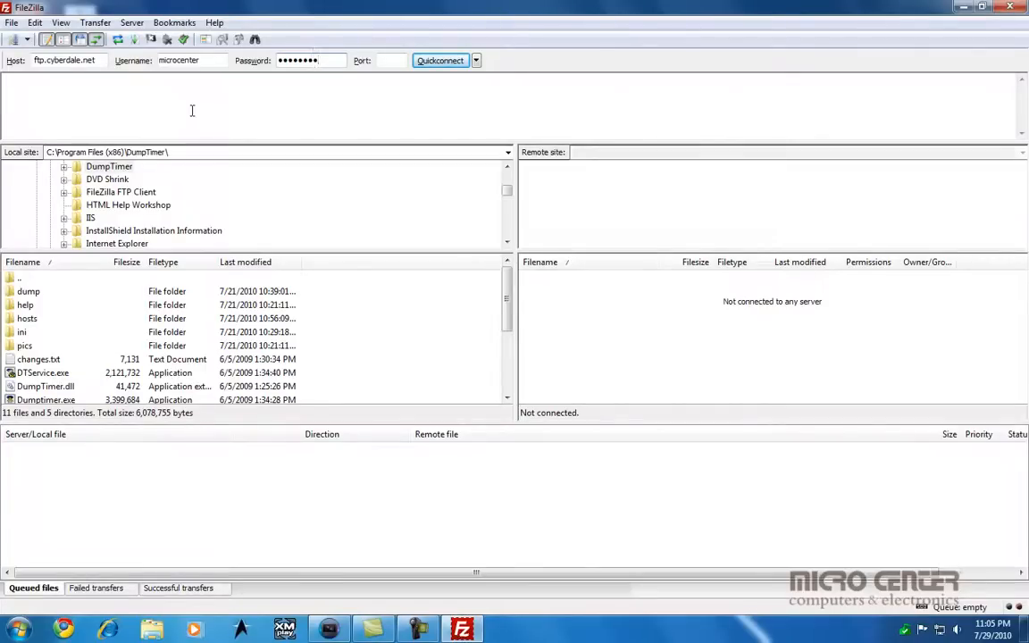
key(Return)
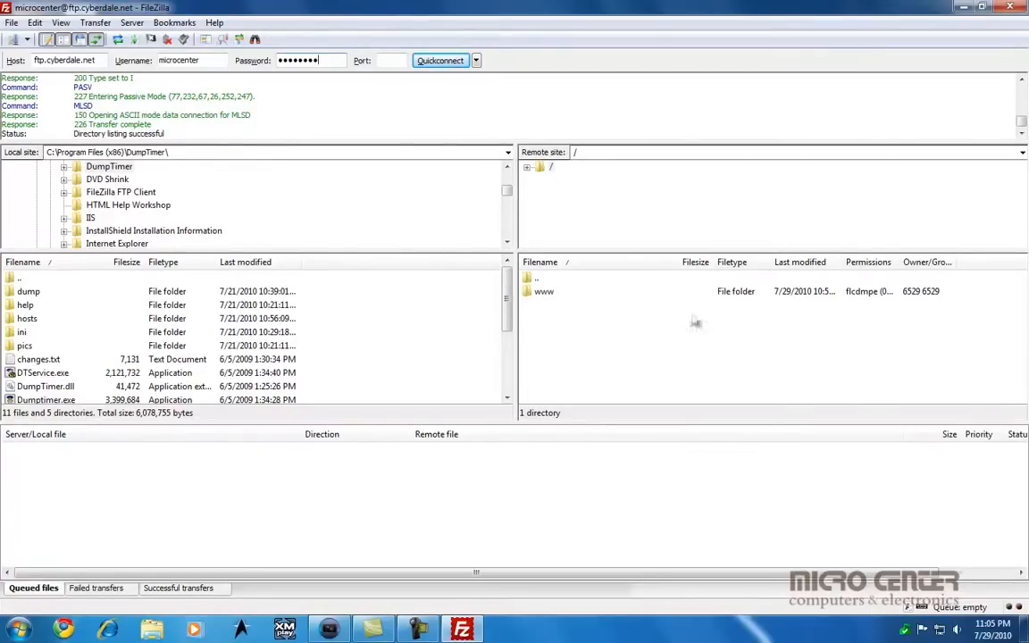
In www, try Group and Public Write (666) on index.html's permissions, then cancel to keep 644.
double_click(547, 294)
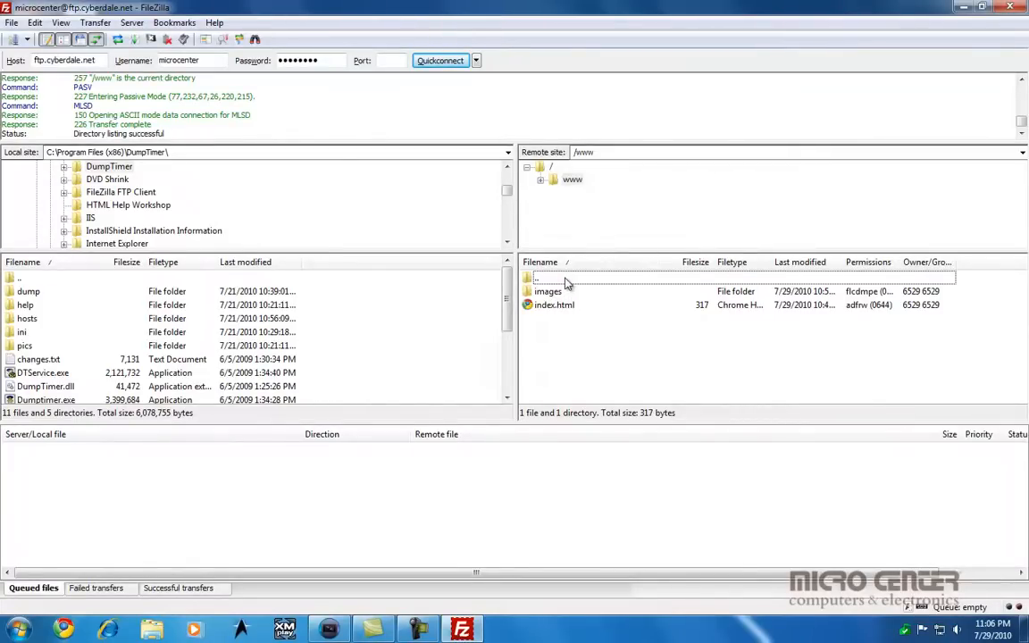
right_click(564, 306)
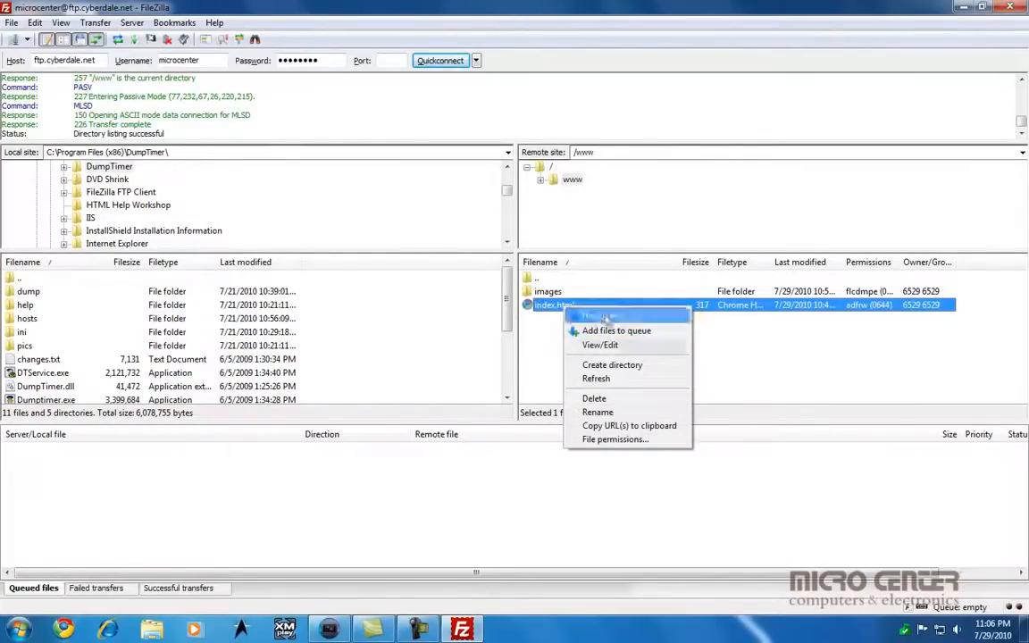
click(623, 441)
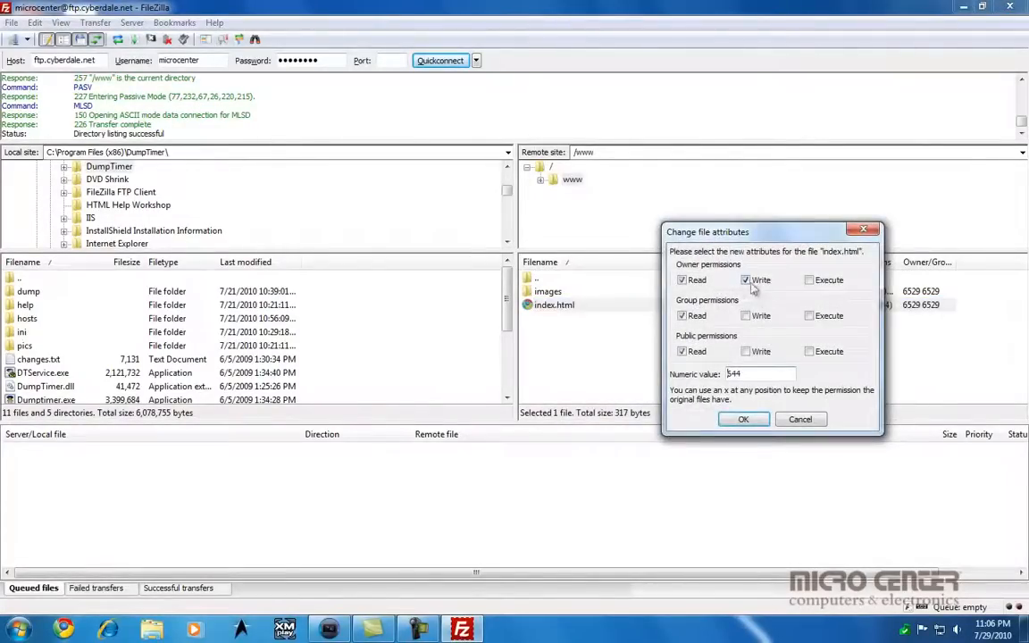
drag(760, 376, 586, 367)
click(745, 316)
click(746, 351)
double_click(733, 374)
click(795, 419)
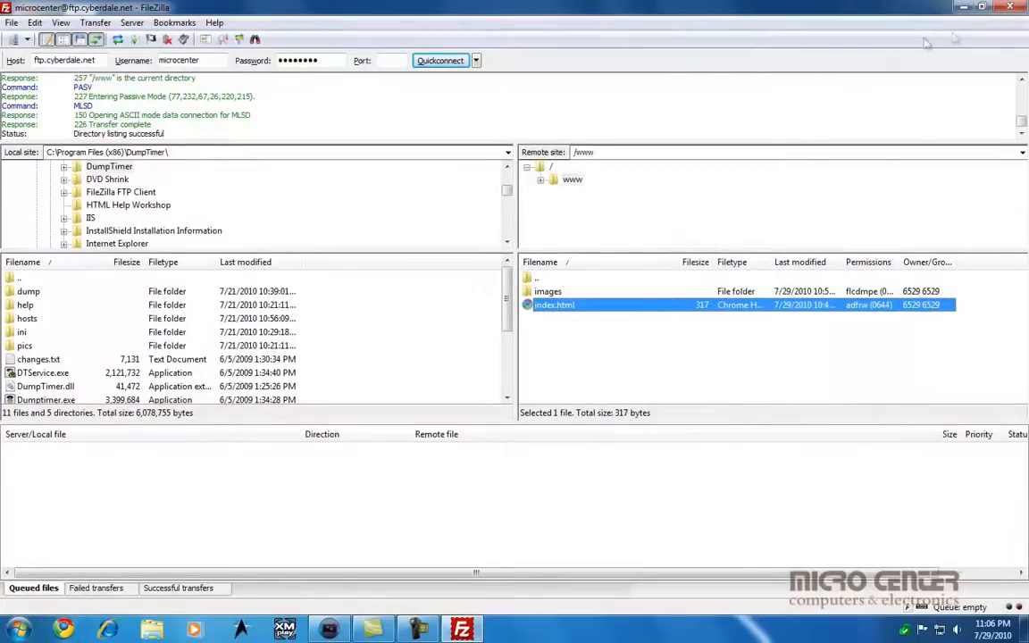
Close the FileZilla window.
click(1010, 7)
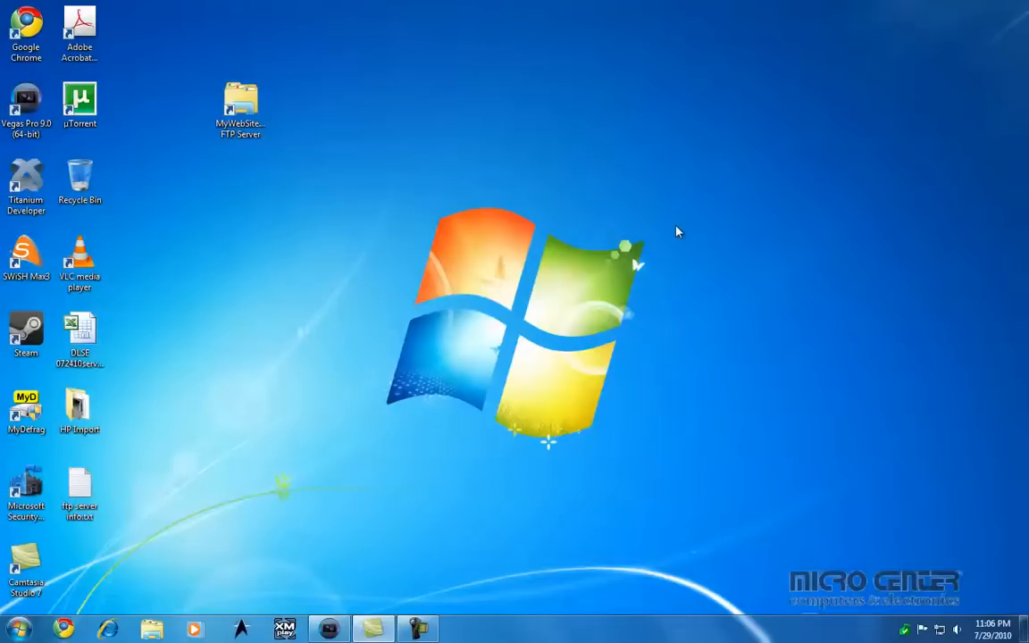